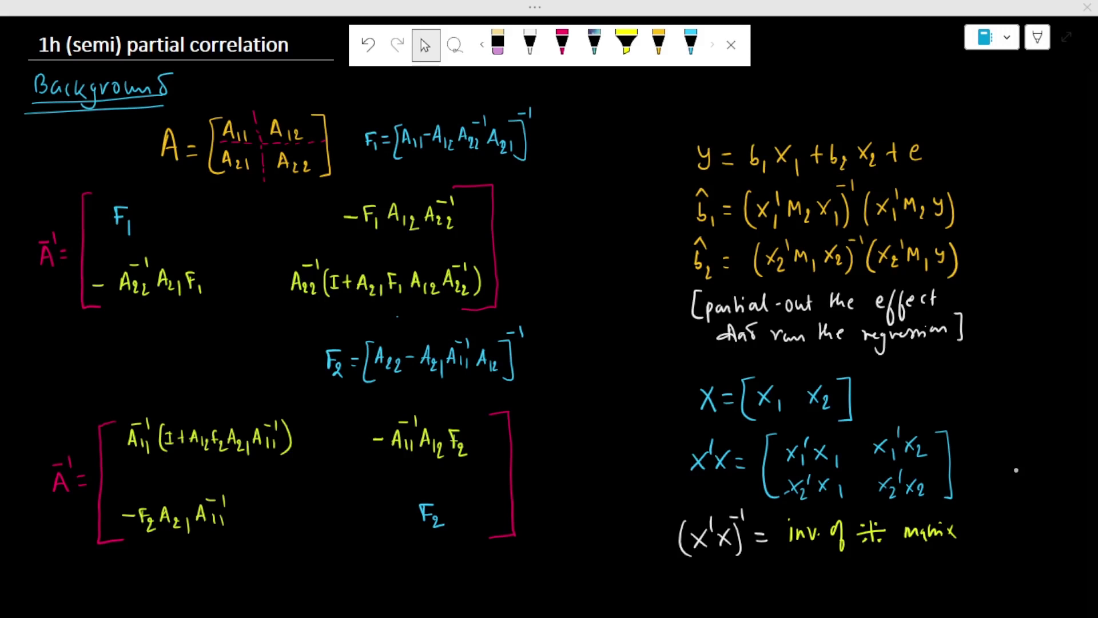
With the white pen, tick the A22 block and draw an arrow at the y regression equation
{"action": "left_click", "coordinate": [530, 44]}
{"action": "left_click_drag", "start_coordinate": [519, 264], "coordinate": [536, 258]}
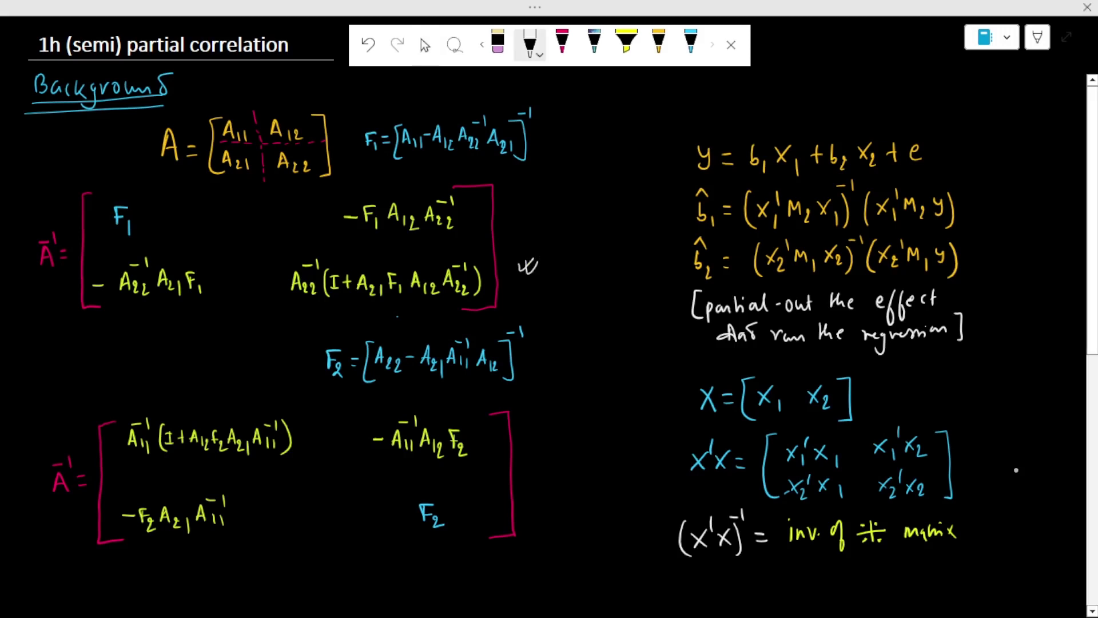
{"action": "left_click_drag", "start_coordinate": [525, 446], "coordinate": [548, 441]}
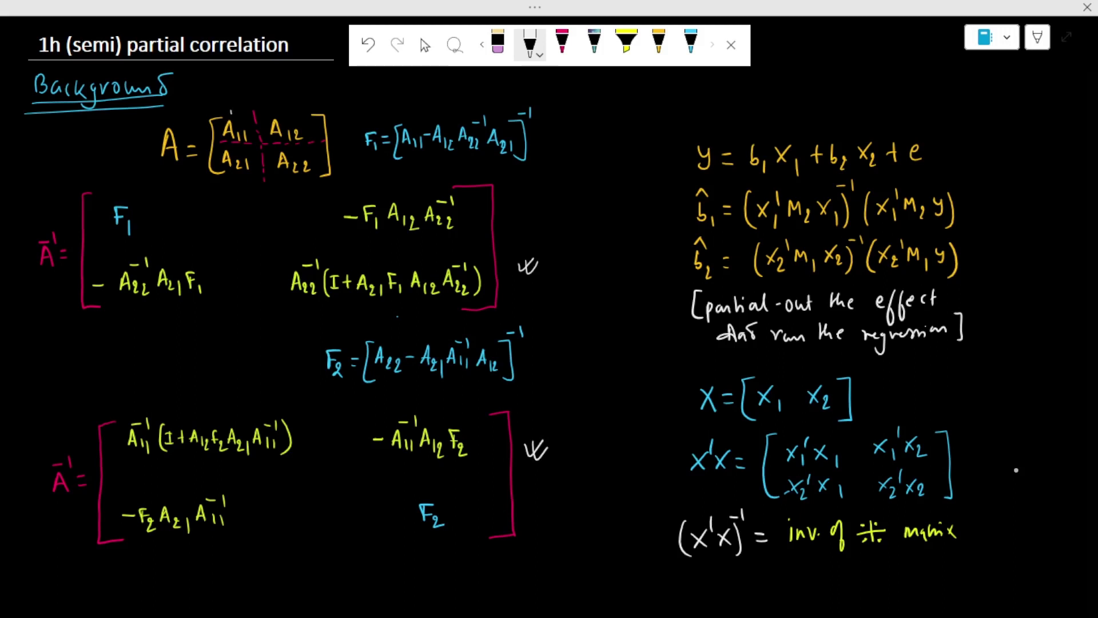
{"action": "left_click_drag", "start_coordinate": [318, 162], "coordinate": [324, 160]}
{"action": "mouse_move", "coordinate": [654, 165]}
{"action": "left_mouse_down"}
{"action": "mouse_move", "coordinate": [671, 164]}
{"action": "mouse_move", "coordinate": [658, 173]}
{"action": "left_mouse_up"}
Tick the b̂1 and b̂2 formulas, underline 'partial', and draw an arrow under M2 in b̂1
{"action": "left_click_drag", "start_coordinate": [666, 210], "coordinate": [682, 211]}
{"action": "mouse_move", "coordinate": [662, 257]}
{"action": "left_mouse_down"}
{"action": "mouse_move", "coordinate": [665, 266]}
{"action": "mouse_move", "coordinate": [680, 255]}
{"action": "left_mouse_up"}
{"action": "left_click_drag", "start_coordinate": [759, 318], "coordinate": [779, 317]}
{"action": "left_click_drag", "start_coordinate": [796, 224], "coordinate": [800, 232]}
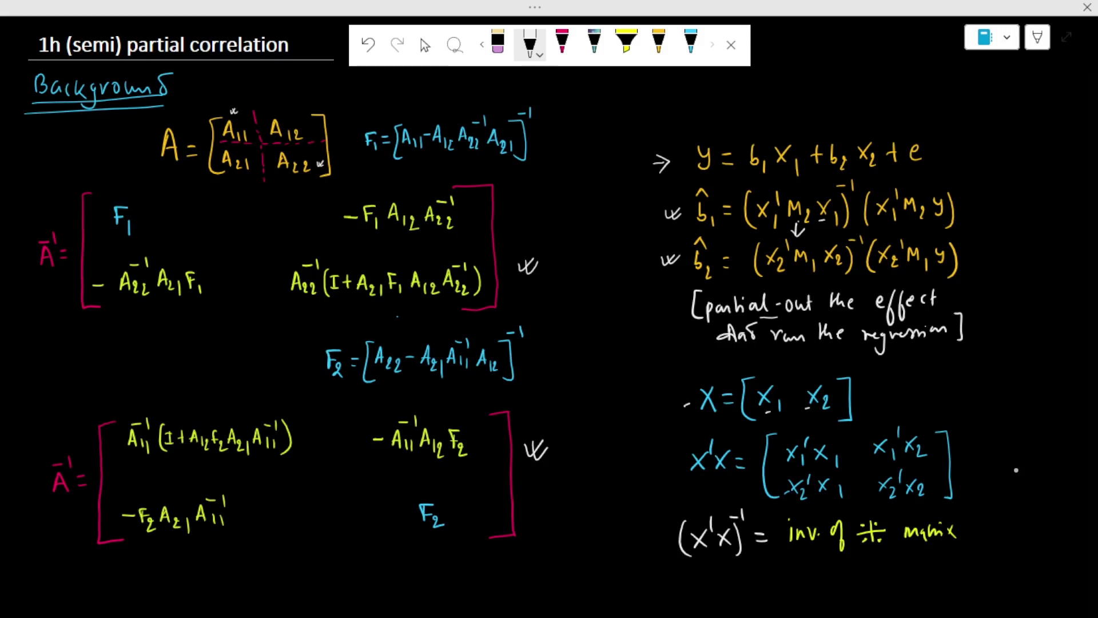
Mark x'x, divide its matrix into four blocks with crossing lines, and underline W in W = [X z]
{"action": "left_click_drag", "start_coordinate": [700, 477], "coordinate": [710, 475]}
{"action": "left_click_drag", "start_coordinate": [700, 483], "coordinate": [710, 480]}
{"action": "left_click_drag", "start_coordinate": [684, 482], "coordinate": [694, 479]}
{"action": "left_click_drag", "start_coordinate": [851, 432], "coordinate": [859, 503]}
{"action": "left_click_drag", "start_coordinate": [781, 470], "coordinate": [951, 461]}
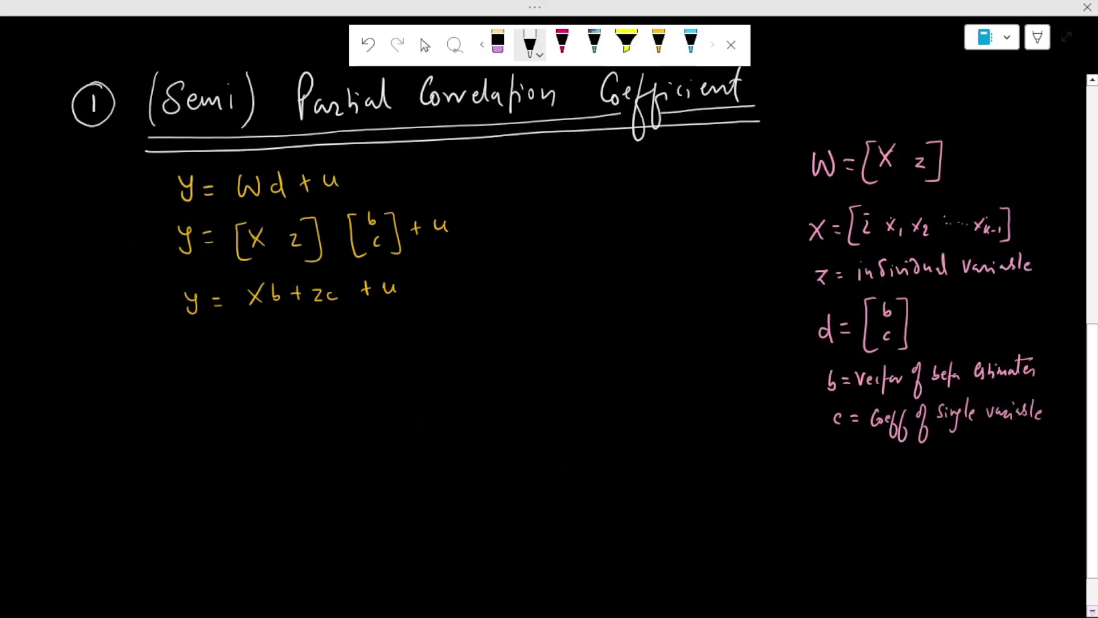
{"action": "left_click_drag", "start_coordinate": [810, 188], "coordinate": [827, 185]}
Underline X in W = [X z], then tick the b beta-vector definition and y = Wd + u
{"action": "left_click_drag", "start_coordinate": [878, 176], "coordinate": [890, 173]}
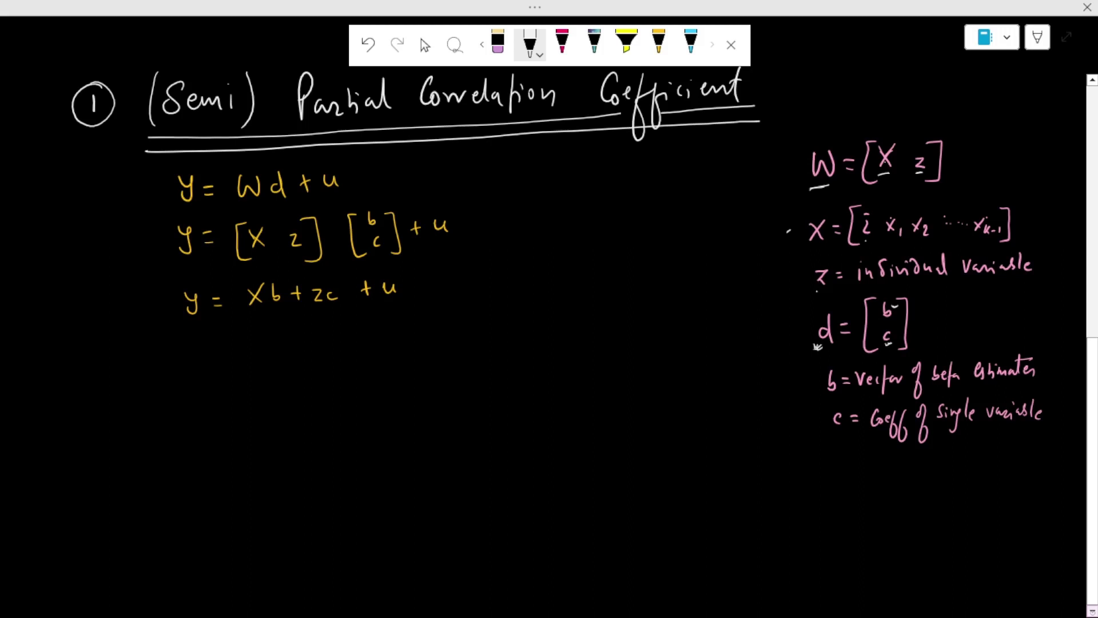
{"action": "left_click_drag", "start_coordinate": [816, 391], "coordinate": [827, 389]}
{"action": "left_click_drag", "start_coordinate": [376, 181], "coordinate": [393, 178]}
Handwrite c = (z'Mz)^-1 z'My and the definition of M
{"action": "mouse_move", "coordinate": [214, 372]}
{"action": "left_mouse_down"}
{"action": "mouse_move", "coordinate": [214, 386]}
{"action": "mouse_move", "coordinate": [269, 377]}
{"action": "mouse_move", "coordinate": [246, 394]}
{"action": "left_mouse_up"}
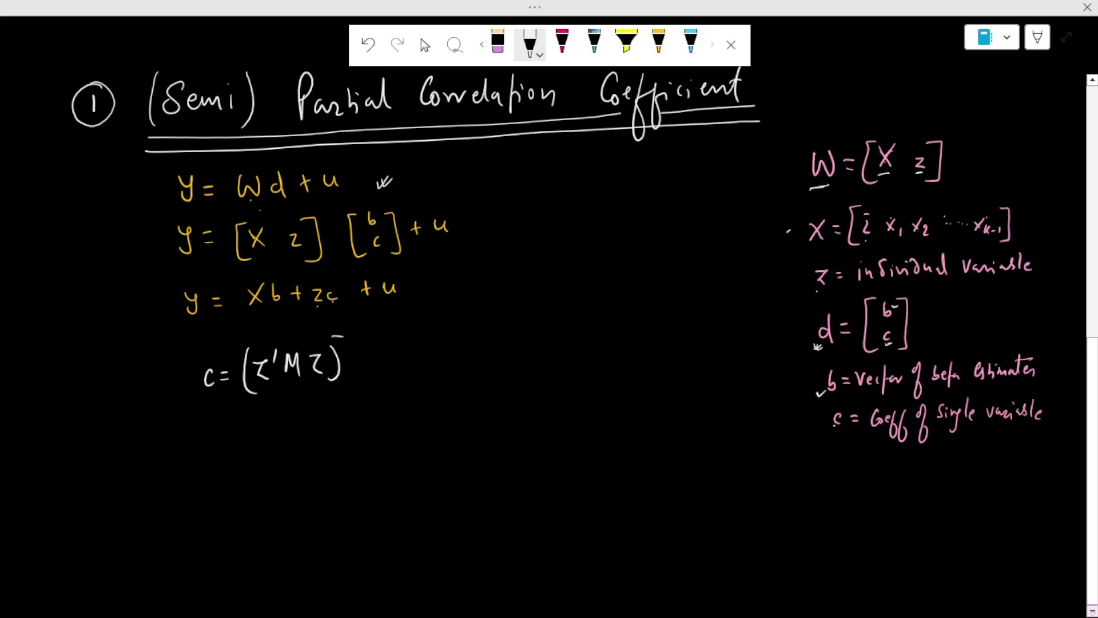
{"action": "left_click_drag", "start_coordinate": [395, 350], "coordinate": [409, 381]}
{"action": "mouse_move", "coordinate": [880, 475]}
{"action": "left_mouse_down"}
{"action": "mouse_move", "coordinate": [897, 493]}
{"action": "mouse_move", "coordinate": [967, 492]}
{"action": "left_mouse_up"}
{"action": "left_click_drag", "start_coordinate": [979, 466], "coordinate": [978, 486]}
Write the residual lines Mz = e_z·x and My = e_y·x
{"action": "mouse_move", "coordinate": [777, 532]}
{"action": "left_mouse_down"}
{"action": "mouse_move", "coordinate": [804, 521]}
{"action": "mouse_move", "coordinate": [805, 532]}
{"action": "left_mouse_up"}
{"action": "left_click_drag", "start_coordinate": [813, 525], "coordinate": [824, 525]}
{"action": "left_click_drag", "start_coordinate": [812, 530], "coordinate": [825, 530]}
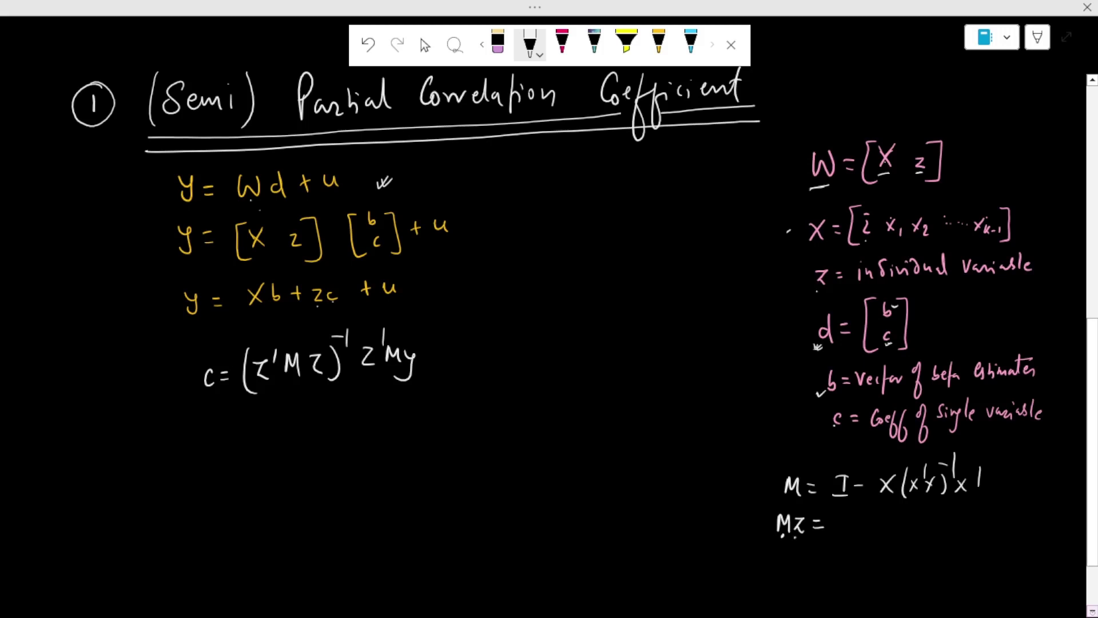
{"action": "left_click_drag", "start_coordinate": [839, 519], "coordinate": [849, 530]}
{"action": "left_click_drag", "start_coordinate": [852, 525], "coordinate": [880, 537]}
{"action": "left_click_drag", "start_coordinate": [255, 247], "coordinate": [264, 256]}
{"action": "left_click_drag", "start_coordinate": [775, 564], "coordinate": [797, 573]}
{"action": "mouse_move", "coordinate": [813, 556]}
{"action": "left_mouse_down"}
{"action": "mouse_move", "coordinate": [824, 564]}
{"action": "mouse_move", "coordinate": [774, 572]}
{"action": "left_mouse_up"}
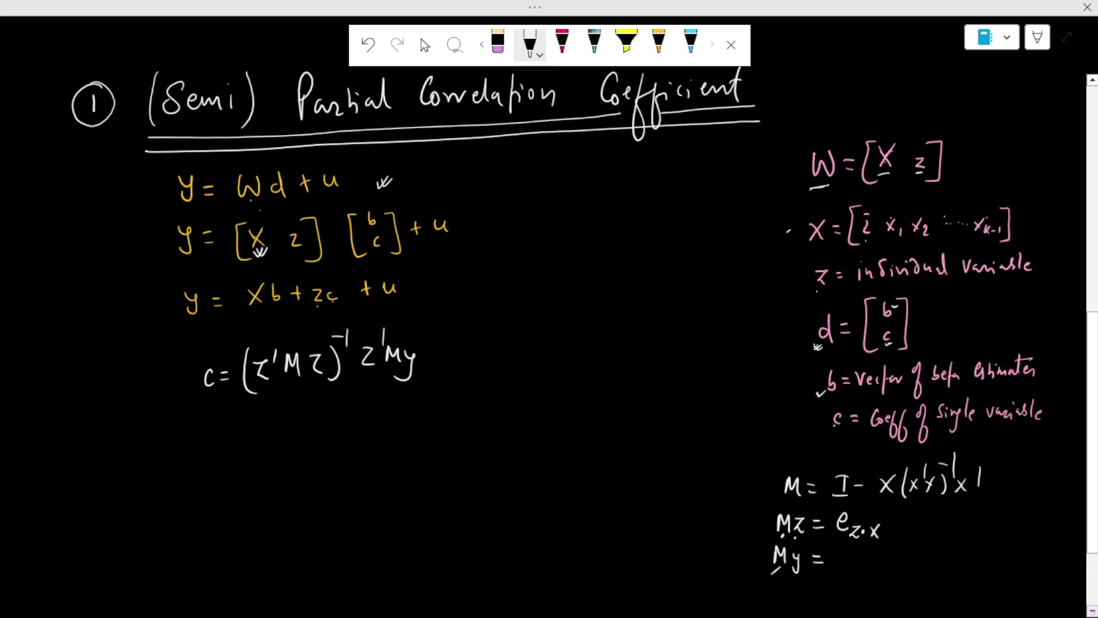
{"action": "left_click_drag", "start_coordinate": [841, 556], "coordinate": [869, 570]}
Tick b, then write b = (X'M_zX)^-1 X'M_zy, the M_z definition, and begin M_zX = e
{"action": "left_click_drag", "start_coordinate": [273, 304], "coordinate": [287, 307]}
{"action": "mouse_move", "coordinate": [210, 421]}
{"action": "left_mouse_down"}
{"action": "mouse_move", "coordinate": [213, 442]}
{"action": "mouse_move", "coordinate": [233, 428]}
{"action": "mouse_move", "coordinate": [246, 449]}
{"action": "mouse_move", "coordinate": [274, 434]}
{"action": "left_mouse_up"}
{"action": "left_click_drag", "start_coordinate": [286, 428], "coordinate": [302, 426]}
{"action": "left_click_drag", "start_coordinate": [303, 425], "coordinate": [346, 438]}
{"action": "mouse_move", "coordinate": [369, 426]}
{"action": "left_mouse_down"}
{"action": "mouse_move", "coordinate": [403, 400]}
{"action": "mouse_move", "coordinate": [435, 420]}
{"action": "left_mouse_up"}
{"action": "left_click_drag", "start_coordinate": [203, 495], "coordinate": [221, 518]}
{"action": "mouse_move", "coordinate": [260, 489]}
{"action": "left_mouse_down"}
{"action": "mouse_move", "coordinate": [275, 509]}
{"action": "mouse_move", "coordinate": [320, 501]}
{"action": "left_mouse_up"}
{"action": "mouse_move", "coordinate": [338, 477]}
{"action": "left_mouse_down"}
{"action": "mouse_move", "coordinate": [350, 495]}
{"action": "mouse_move", "coordinate": [407, 464]}
{"action": "left_mouse_up"}
{"action": "left_click_drag", "start_coordinate": [212, 563], "coordinate": [226, 562]}
{"action": "mouse_move", "coordinate": [229, 555]}
{"action": "left_mouse_down"}
{"action": "mouse_move", "coordinate": [252, 551]}
{"action": "mouse_move", "coordinate": [269, 558]}
{"action": "mouse_move", "coordinate": [307, 544]}
{"action": "left_mouse_up"}
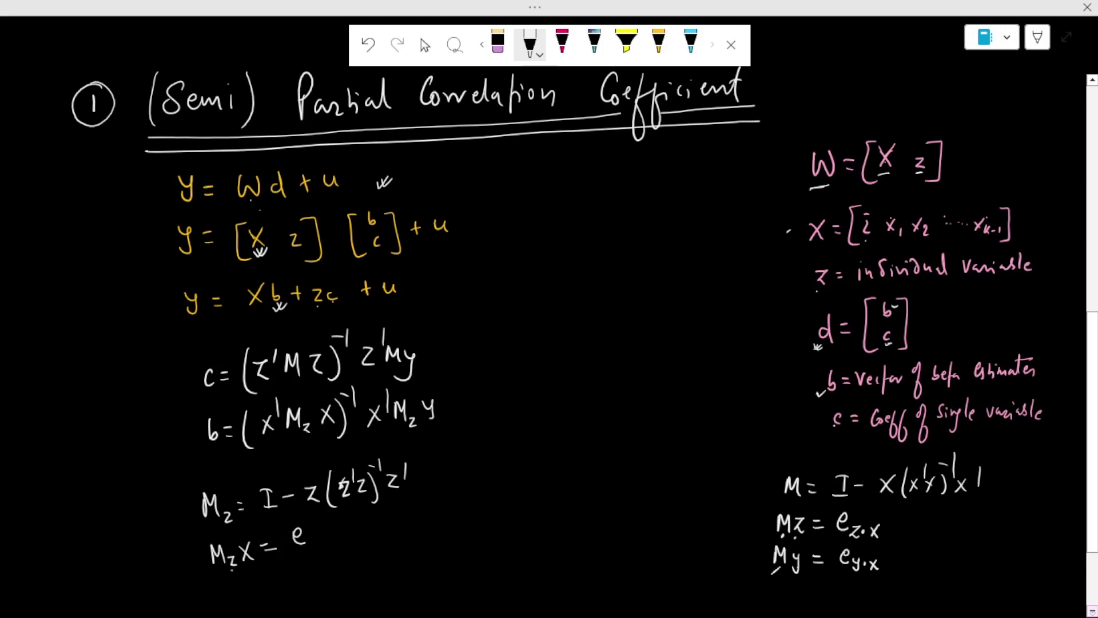
Finish M_zX = e_x·z and write r_yz = Cov(y,z) / (√Var(y) √Var(z))
{"action": "left_click_drag", "start_coordinate": [308, 539], "coordinate": [336, 545]}
{"action": "mouse_move", "coordinate": [532, 184]}
{"action": "left_mouse_down"}
{"action": "mouse_move", "coordinate": [565, 203]}
{"action": "mouse_move", "coordinate": [649, 186]}
{"action": "mouse_move", "coordinate": [680, 194]}
{"action": "left_mouse_up"}
{"action": "left_click_drag", "start_coordinate": [578, 229], "coordinate": [648, 231]}
{"action": "left_click_drag", "start_coordinate": [657, 226], "coordinate": [704, 205]}
{"action": "left_click_drag", "start_coordinate": [666, 222], "coordinate": [710, 229]}
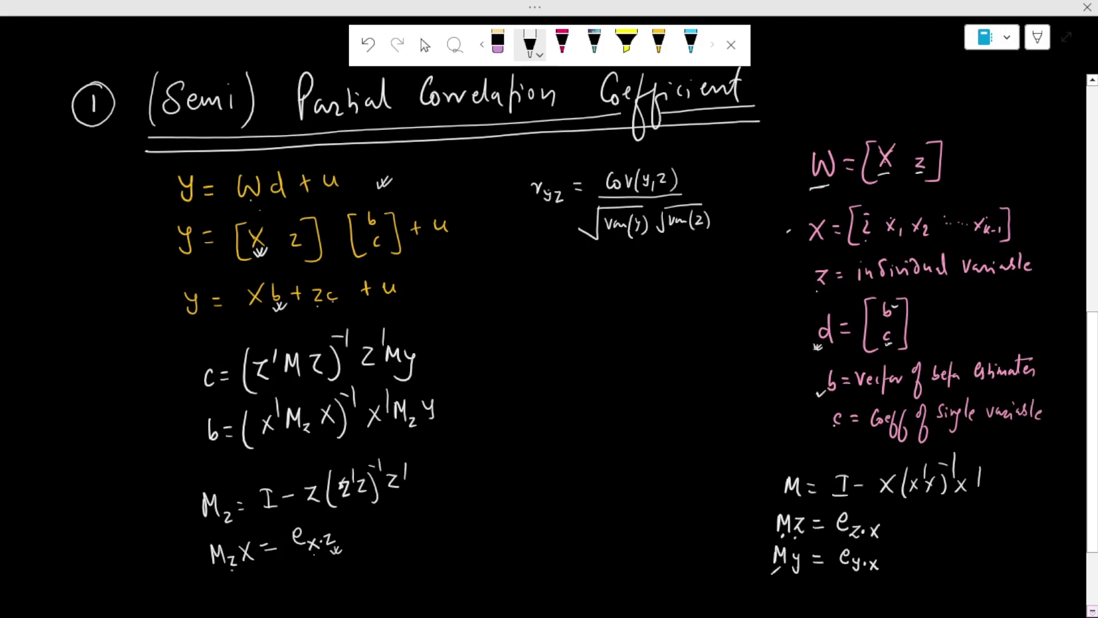
Tick y = Xb + zc + u and write the residual labels e_z·x and e_y·x
{"action": "left_click_drag", "start_coordinate": [409, 297], "coordinate": [426, 291]}
{"action": "left_click_drag", "start_coordinate": [522, 287], "coordinate": [563, 302]}
{"action": "left_click", "coordinate": [545, 294]}
{"action": "mouse_move", "coordinate": [563, 289]}
{"action": "left_mouse_down"}
{"action": "mouse_move", "coordinate": [531, 327]}
{"action": "mouse_move", "coordinate": [560, 333]}
{"action": "mouse_move", "coordinate": [552, 333]}
{"action": "left_mouse_up"}
{"action": "left_click", "coordinate": [544, 326]}
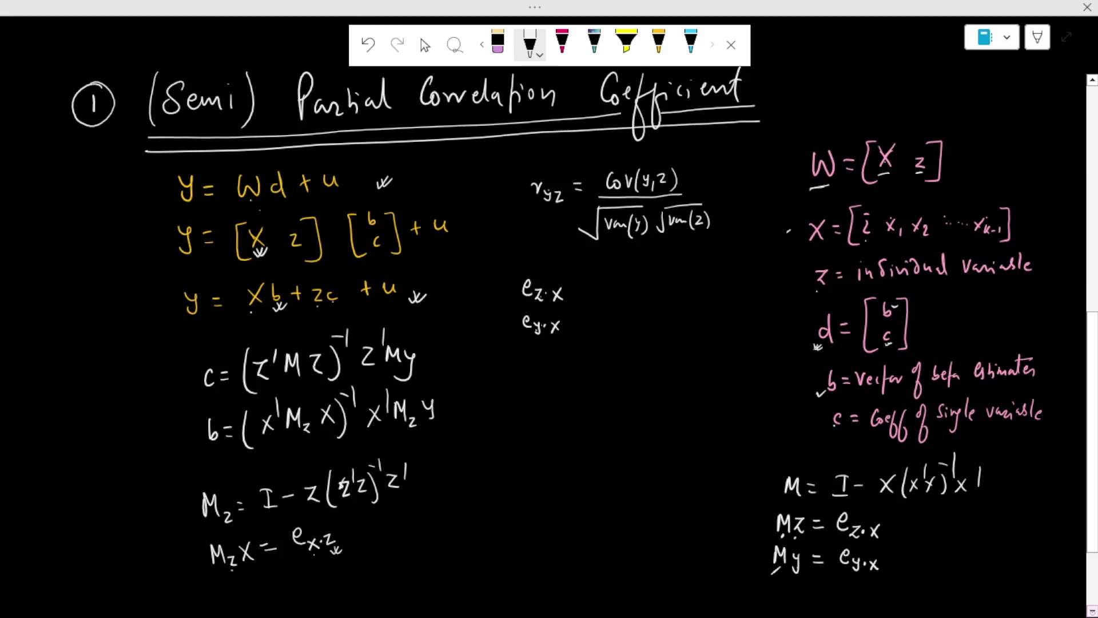
Write r*_yz = Cov(e_z·x, e_y·x) / (√Var(e_z·x) √Var(e_y·x))
{"action": "mouse_move", "coordinate": [521, 369]}
{"action": "left_mouse_down"}
{"action": "mouse_move", "coordinate": [632, 383]}
{"action": "mouse_move", "coordinate": [670, 360]}
{"action": "mouse_move", "coordinate": [736, 375]}
{"action": "left_mouse_up"}
{"action": "left_click_drag", "start_coordinate": [578, 384], "coordinate": [750, 379]}
{"action": "left_click_drag", "start_coordinate": [622, 412], "coordinate": [757, 396]}
{"action": "left_click_drag", "start_coordinate": [698, 413], "coordinate": [719, 415]}
{"action": "left_click_drag", "start_coordinate": [729, 402], "coordinate": [723, 431]}
{"action": "left_click_drag", "start_coordinate": [731, 416], "coordinate": [741, 426]}
{"action": "left_click_drag", "start_coordinate": [742, 412], "coordinate": [749, 423]}
{"action": "mouse_move", "coordinate": [758, 405]}
{"action": "left_mouse_down"}
{"action": "mouse_move", "coordinate": [734, 412]}
{"action": "mouse_move", "coordinate": [761, 430]}
{"action": "left_mouse_up"}
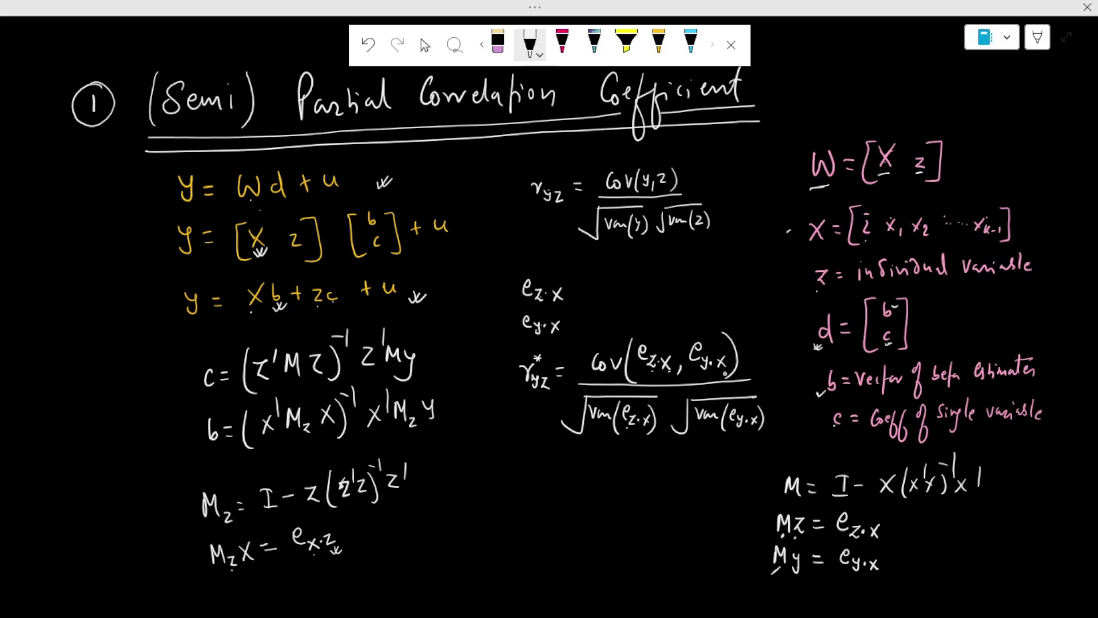
Write Semi r*_yz = Cov(e_z·x, y) / (√Var(e_z·x) √Var(y)) below the partial correlation
{"action": "mouse_move", "coordinate": [474, 478]}
{"action": "left_mouse_down"}
{"action": "mouse_move", "coordinate": [537, 476]}
{"action": "mouse_move", "coordinate": [556, 486]}
{"action": "mouse_move", "coordinate": [645, 470]}
{"action": "mouse_move", "coordinate": [681, 487]}
{"action": "mouse_move", "coordinate": [699, 467]}
{"action": "mouse_move", "coordinate": [747, 486]}
{"action": "left_mouse_up"}
{"action": "left_click_drag", "start_coordinate": [572, 527], "coordinate": [672, 503]}
{"action": "mouse_move", "coordinate": [597, 510]}
{"action": "left_mouse_down"}
{"action": "mouse_move", "coordinate": [666, 536]}
{"action": "mouse_move", "coordinate": [736, 496]}
{"action": "left_mouse_up"}
{"action": "left_click_drag", "start_coordinate": [692, 509], "coordinate": [745, 524]}
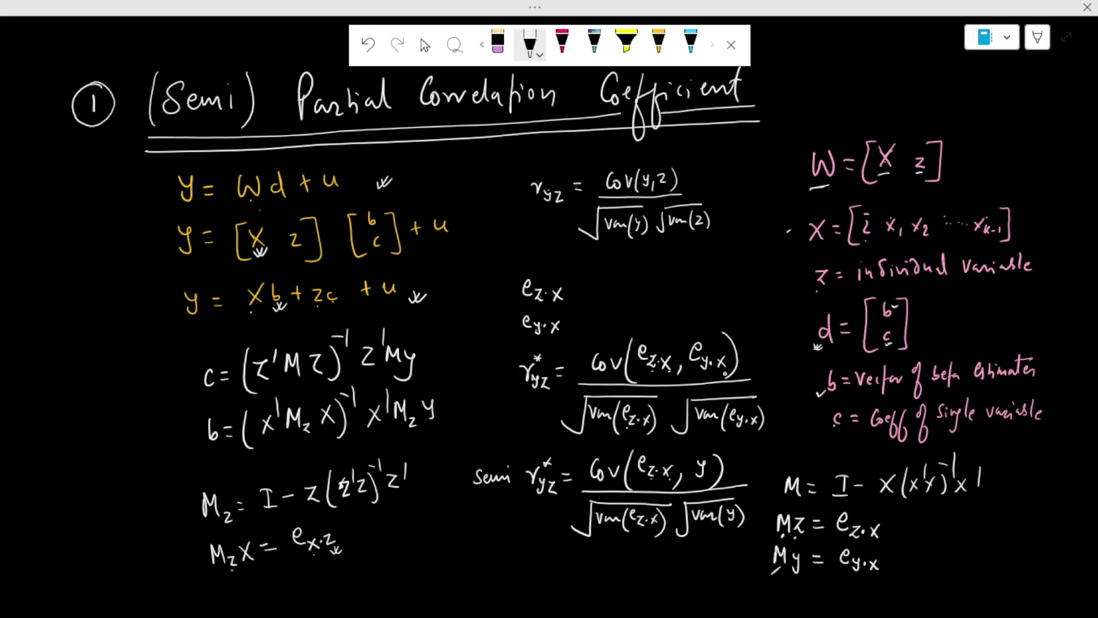
Tick the r_yz formula, its Cov(y,z) term, and the residual e_z·x
{"action": "left_click_drag", "start_coordinate": [525, 207], "coordinate": [536, 204]}
{"action": "left_click_drag", "start_coordinate": [711, 186], "coordinate": [729, 184]}
{"action": "left_click_drag", "start_coordinate": [583, 304], "coordinate": [594, 299]}
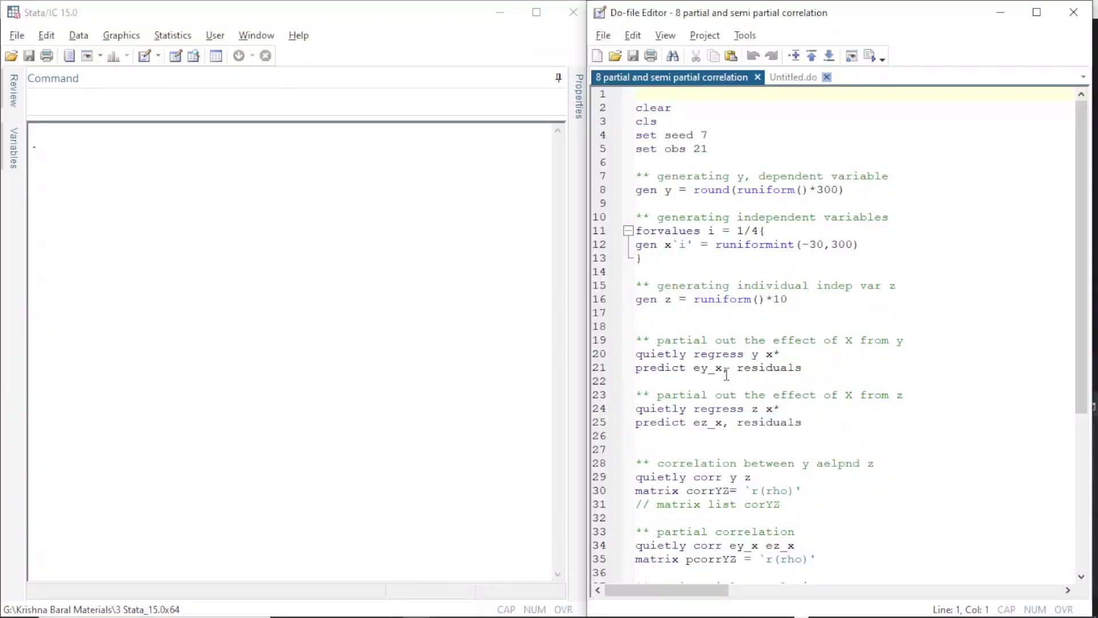
Run the do-file setup and generate y, x1–x4 and z with Ctrl+D
{"action": "key", "text": "shift+Down"}
{"action": "key", "text": "shift+Down"}
{"action": "key", "text": "shift+Down"}
{"action": "key", "text": "shift+Down"}
{"action": "key", "text": "shift+Down"}
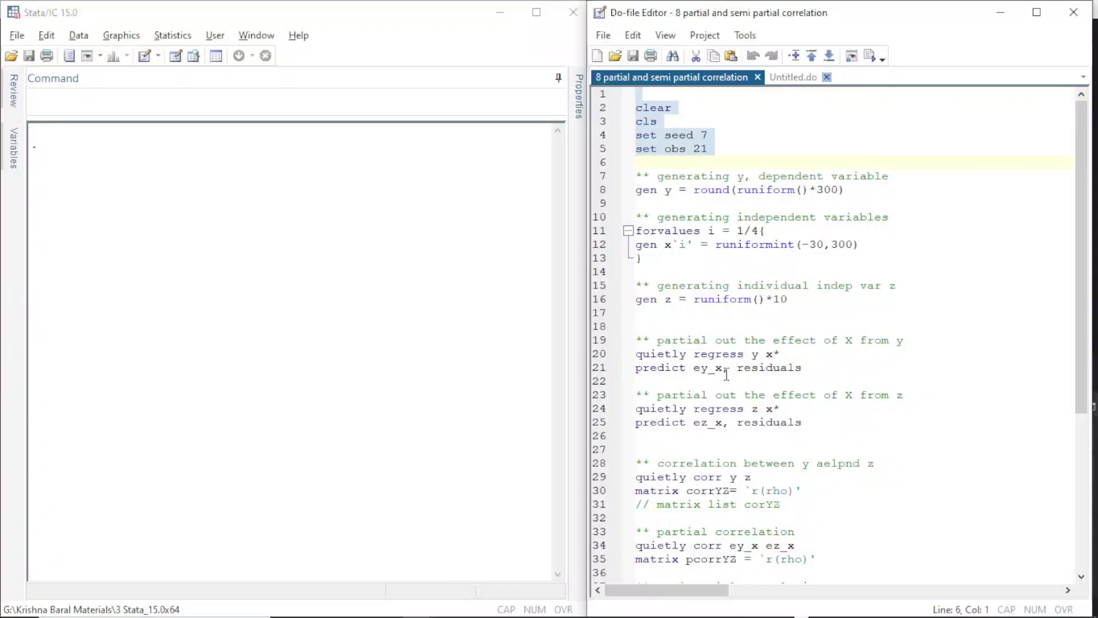
{"action": "key", "text": "ctrl+d"}
{"action": "key", "text": "Down"}
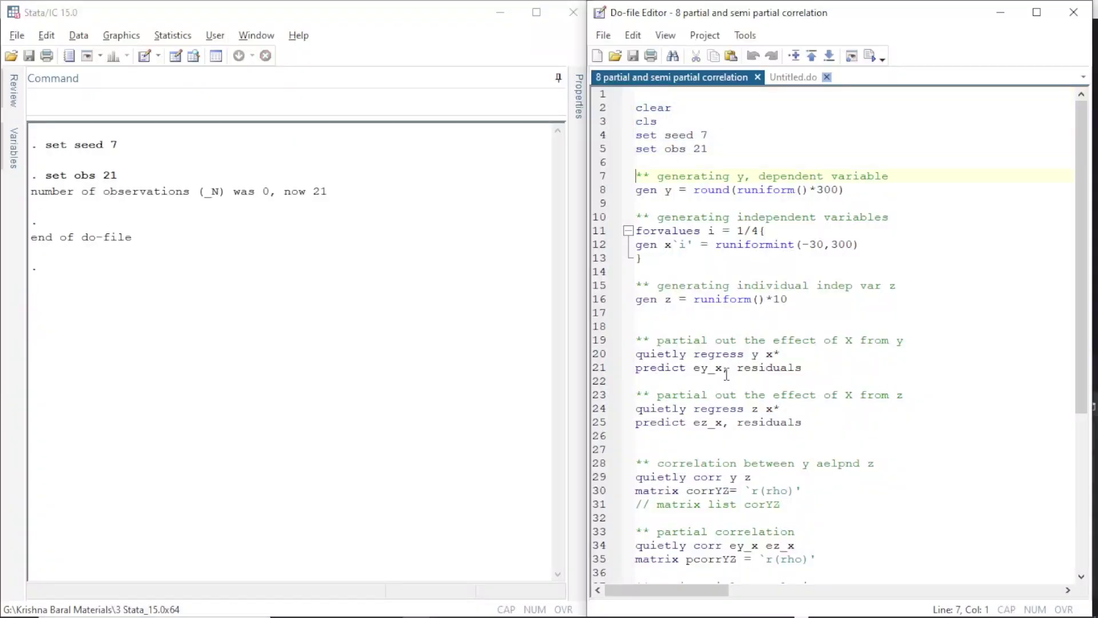
{"action": "key", "text": "shift+Down"}
{"action": "key", "text": "shift+Down"}
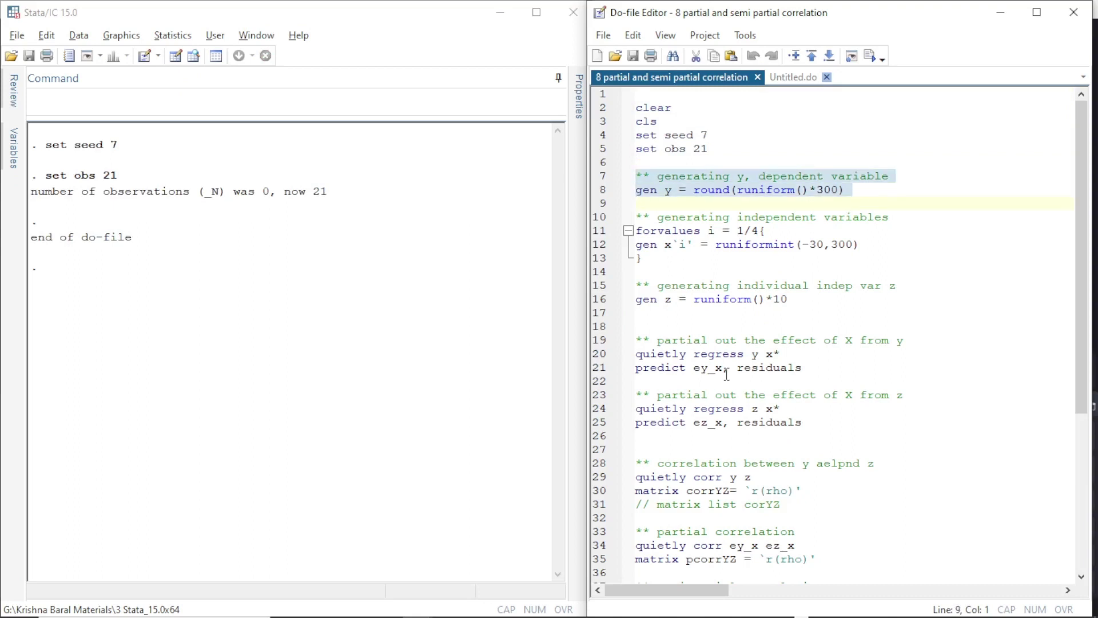
{"action": "key", "text": "ctrl+d"}
{"action": "key", "text": "Right"}
{"action": "key", "text": "shift+Down"}
{"action": "key", "text": "shift+Down"}
{"action": "key", "text": "shift+Down"}
{"action": "key", "text": "shift+Down"}
{"action": "key", "text": "shift+Down"}
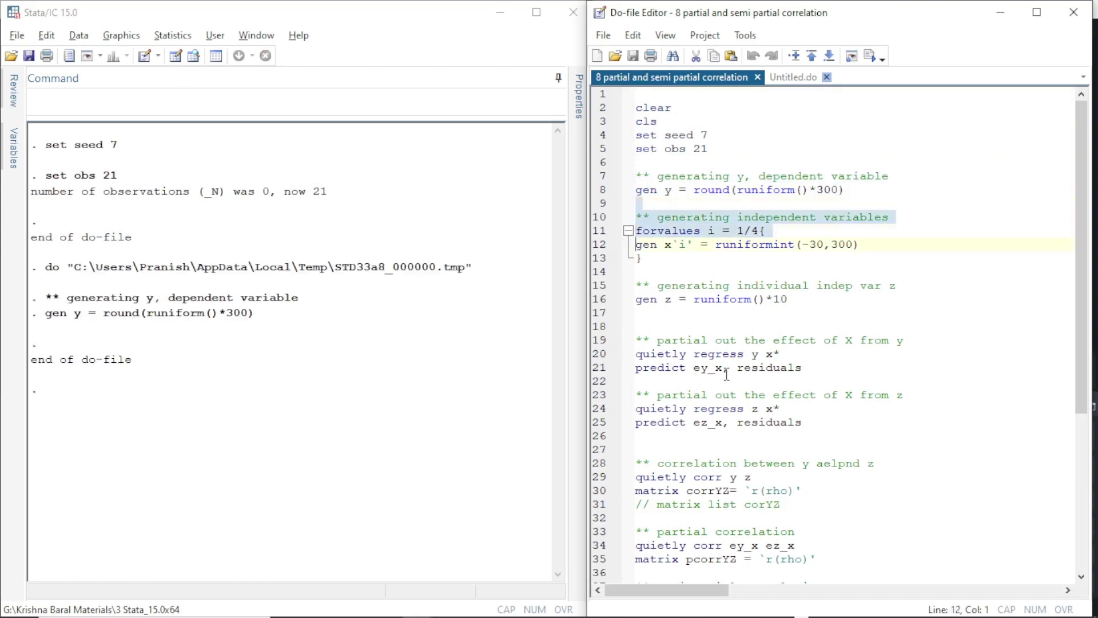
{"action": "key", "text": "ctrl+d"}
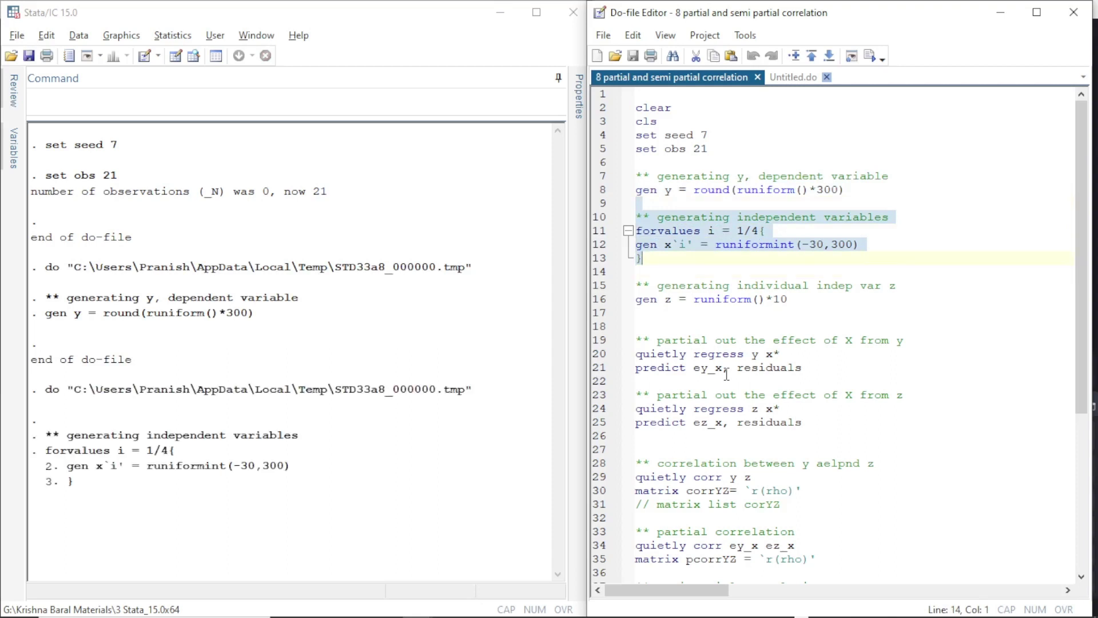
{"action": "key", "text": "Down"}
{"action": "key", "text": "shift+Down"}
{"action": "key", "text": "shift+Down"}
{"action": "key", "text": "ctrl+d"}
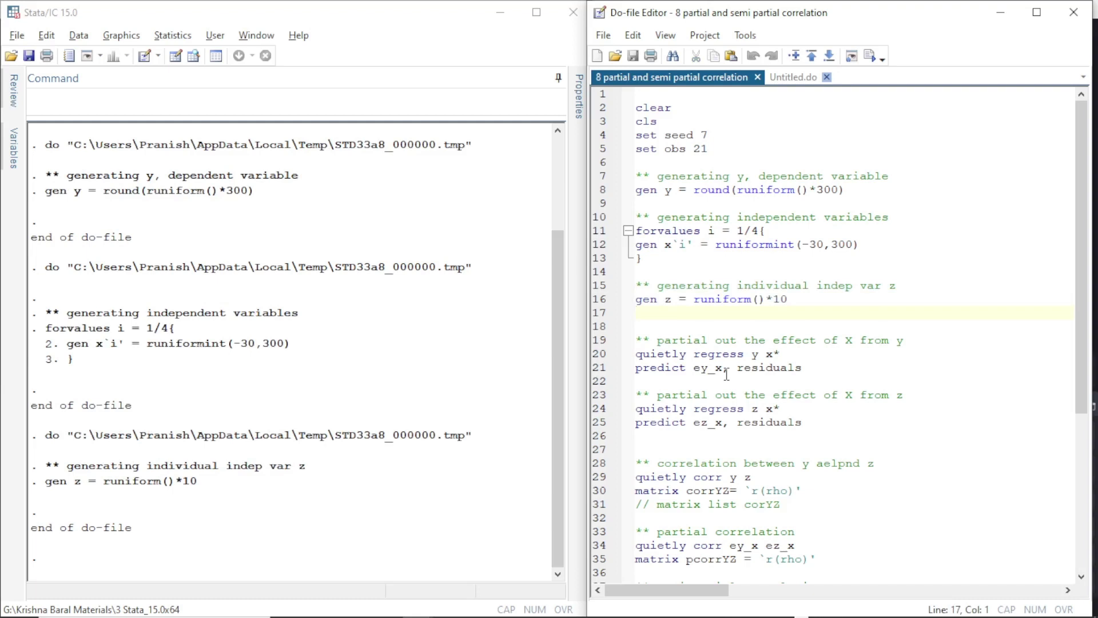
Run regress y x* and predict the ey_x residuals
{"action": "key", "text": "Down"}
{"action": "key", "text": "Down"}
{"action": "key", "text": "shift+Down"}
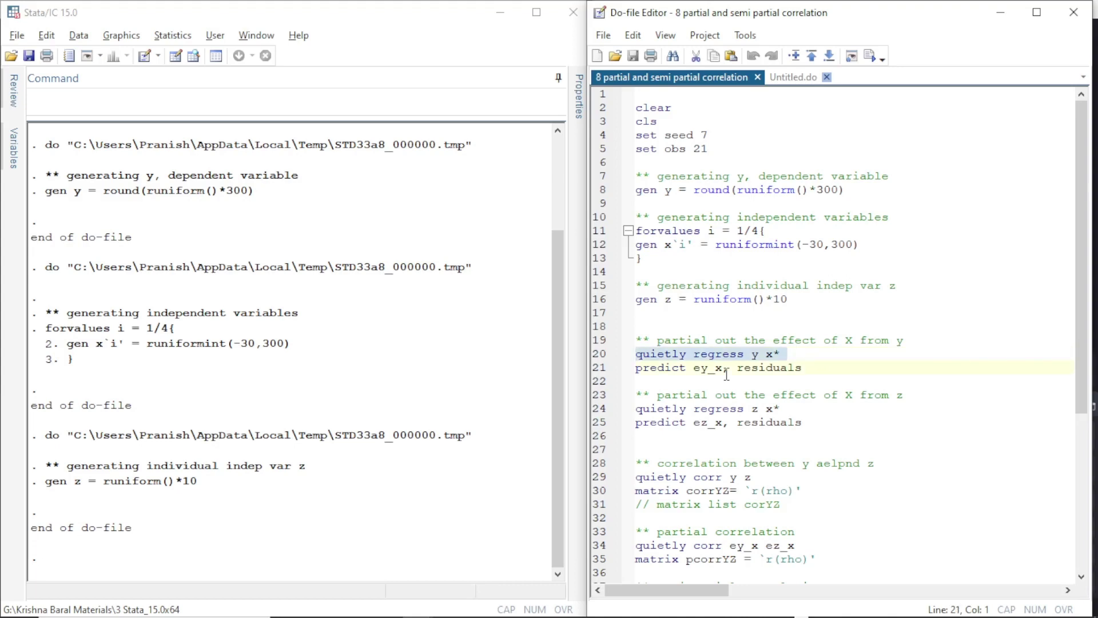
{"action": "key", "text": "shift+Left"}
{"action": "key", "text": "shift+Down"}
{"action": "key", "text": "shift+Down"}
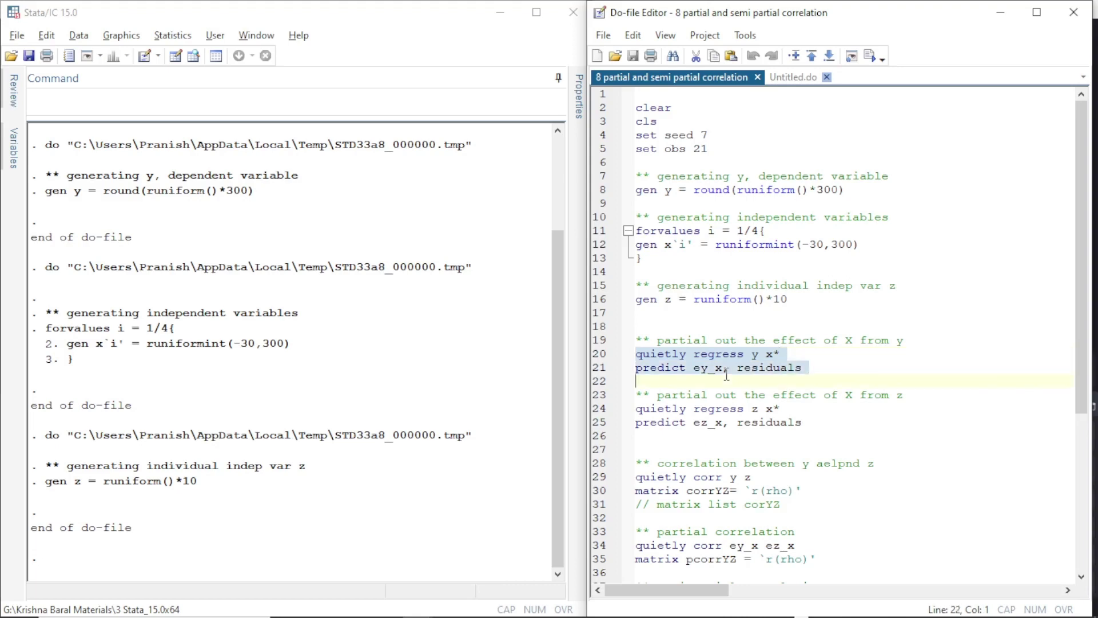
{"action": "key", "text": "ctrl+d"}
{"action": "left_click", "coordinate": [727, 376]}
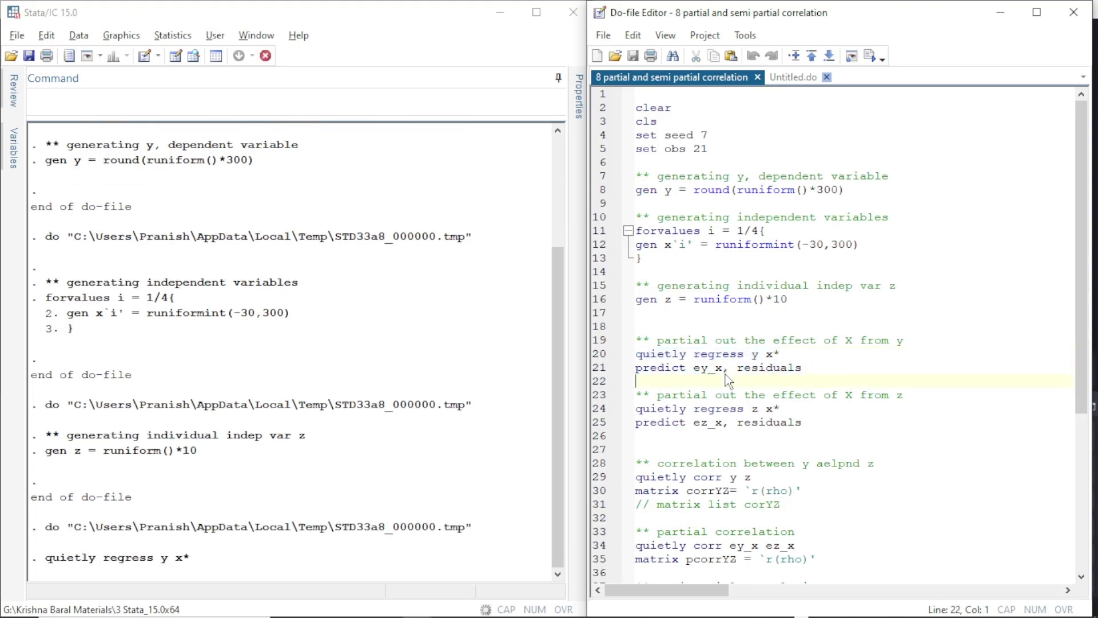
Run the regression of z on x* and predict the ez_x residuals
{"action": "key", "text": "Down"}
{"action": "key", "text": "Down"}
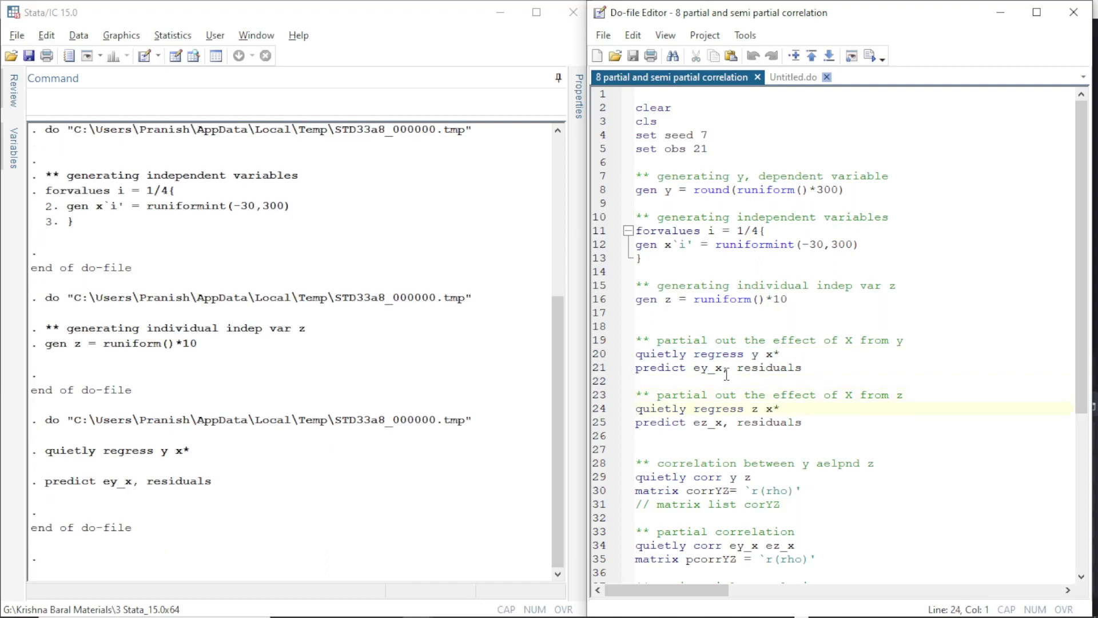
{"action": "key", "text": "Up"}
{"action": "key", "text": "Up"}
{"action": "key", "text": "shift+Down"}
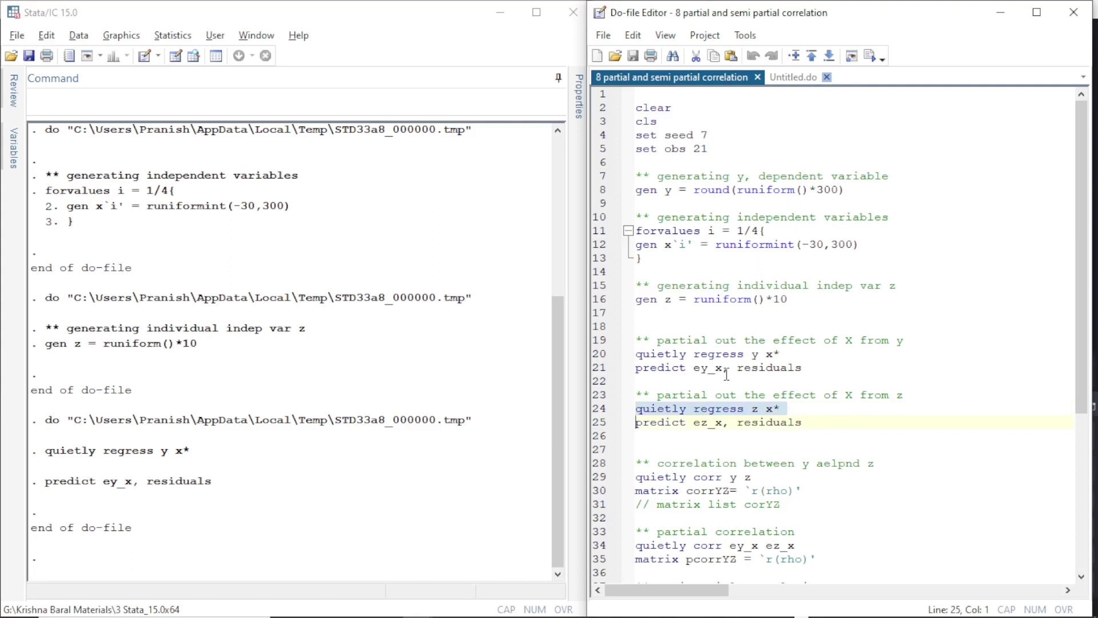
{"action": "key", "text": "shift+Down"}
{"action": "key", "text": "ctrl+d"}
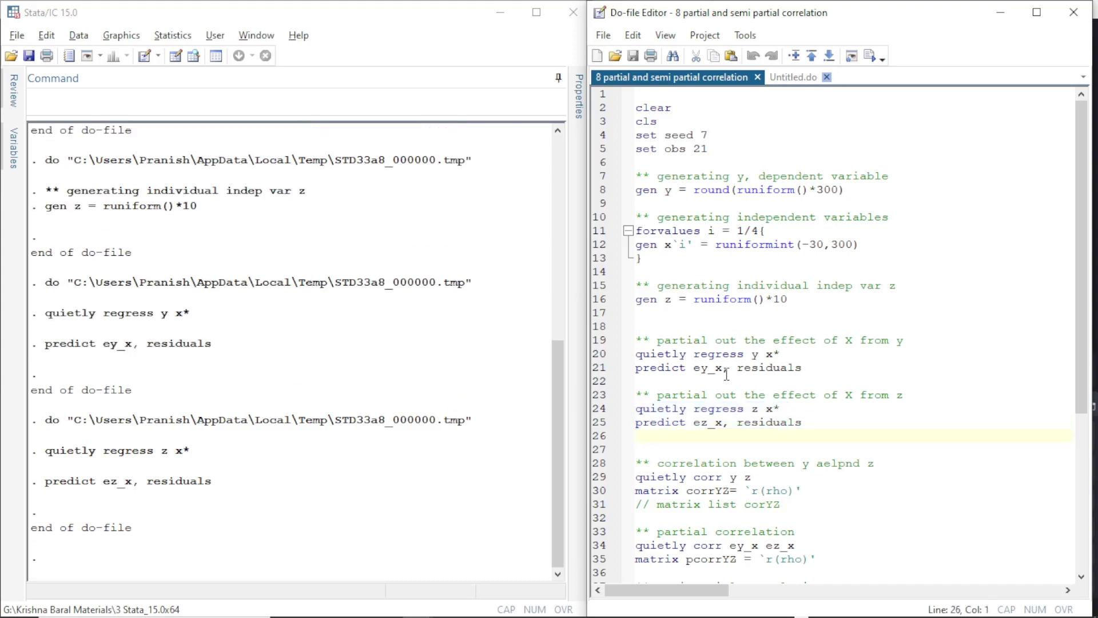
Run corr y z and save the result as matrix corrYZ
{"action": "key", "text": "Down"}
{"action": "key", "text": "Down"}
{"action": "key", "text": "Down"}
{"action": "key", "text": "shift+Down"}
{"action": "key", "text": "shift+Down"}
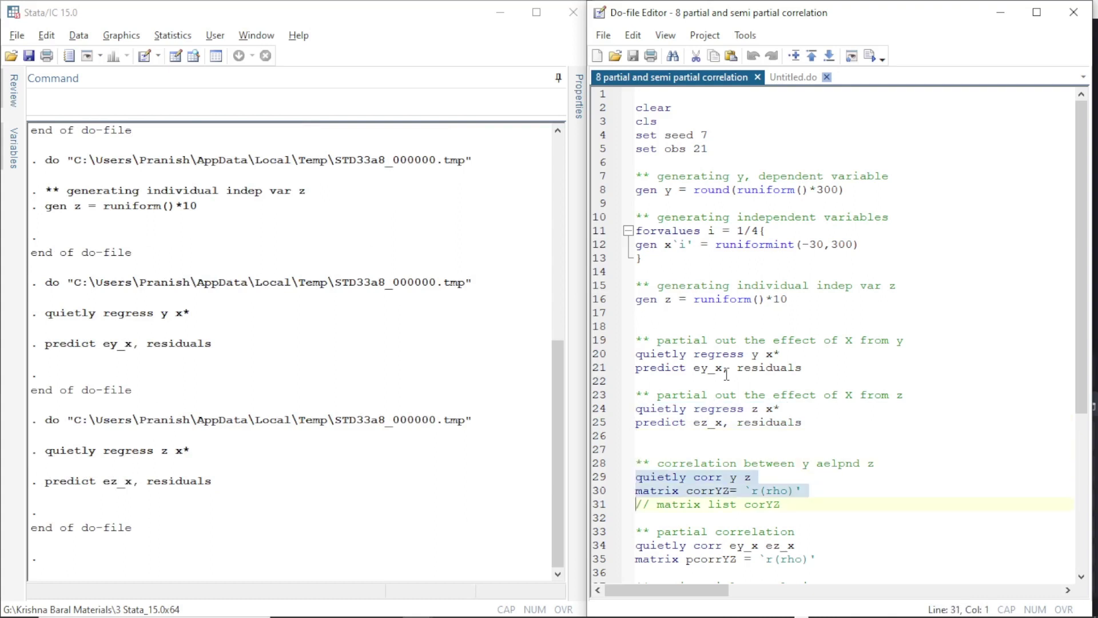
{"action": "key", "text": "ctrl+d"}
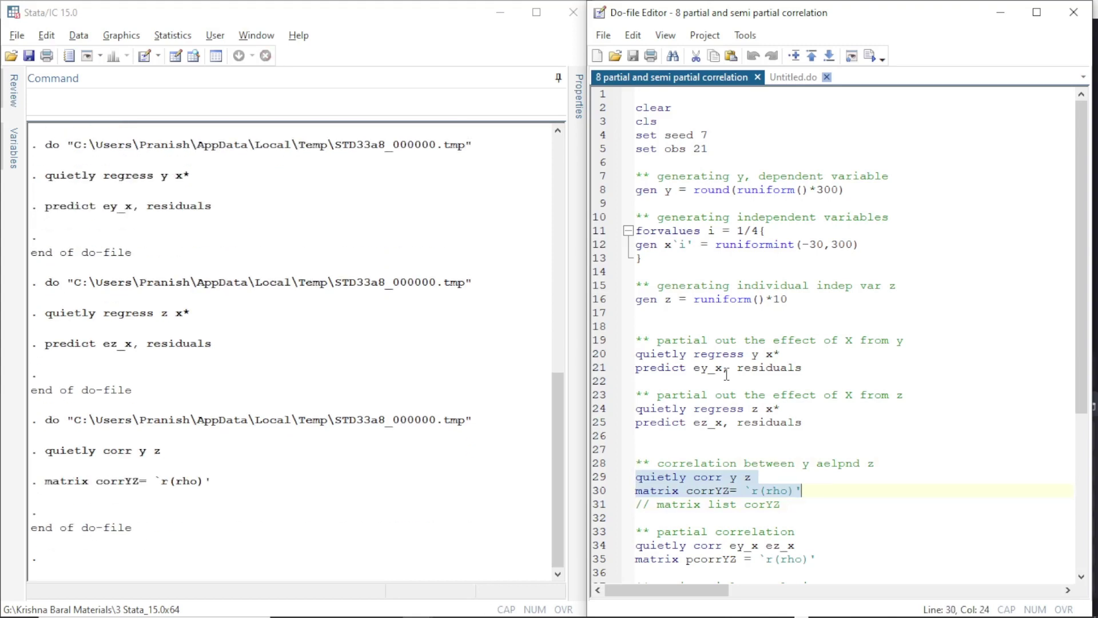
{"action": "key", "text": "Up"}
{"action": "key", "text": "ctrl+Right"}
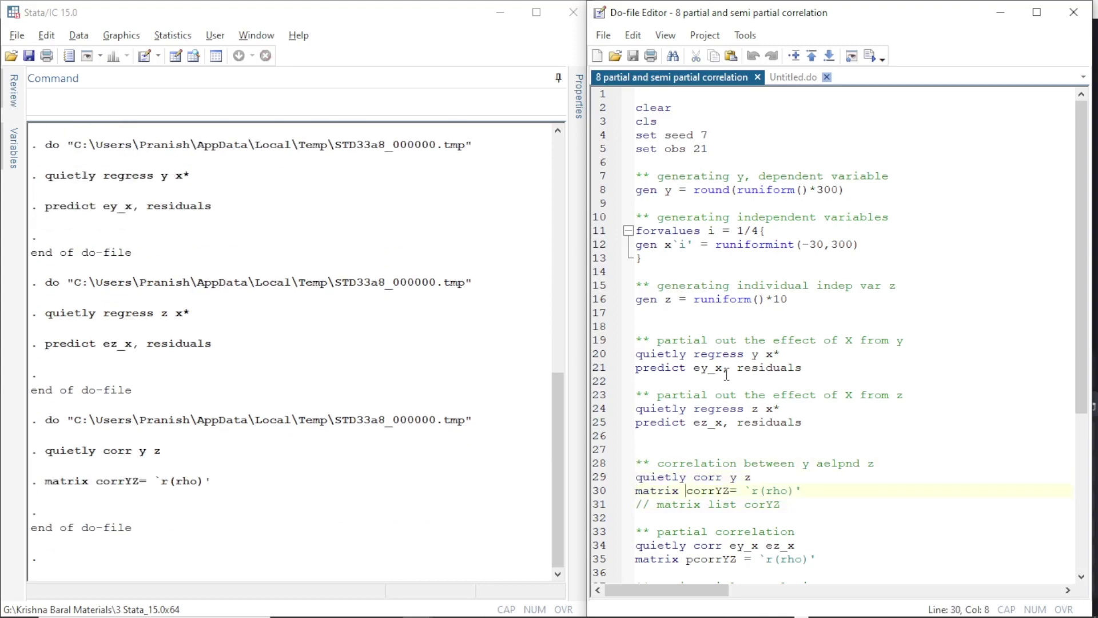
{"action": "key", "text": "Right"}
{"action": "key", "text": "Right"}
{"action": "key", "text": "Down"}
Run lines 34–35 correlating ey_x with ez_x and storing it as pcorrYZ
{"action": "scroll", "coordinate": [726, 374], "scroll_direction": "down", "scroll_amount": 6}
{"action": "key", "text": "Down"}
{"action": "key", "text": "Down"}
{"action": "key", "text": "Down"}
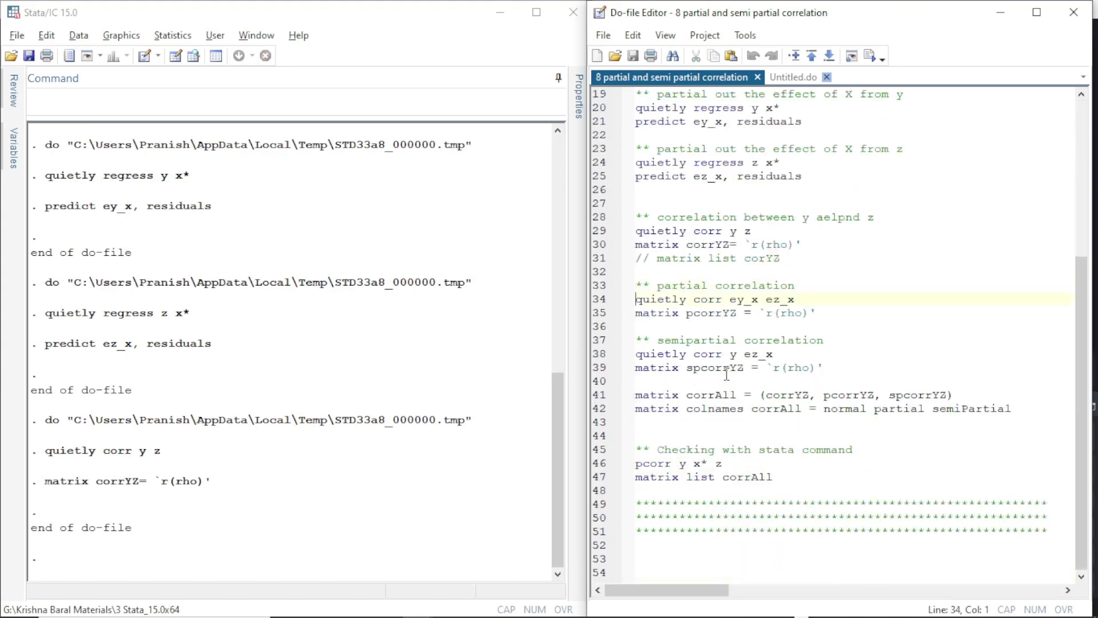
{"action": "key", "text": "ctrl+Right"}
{"action": "key", "text": "ctrl+Right"}
{"action": "key", "text": "shift+Right"}
{"action": "key", "text": "Right"}
{"action": "key", "text": "shift+Right"}
{"action": "key", "text": "shift+Right"}
{"action": "key", "text": "shift+Right"}
{"action": "key", "text": "shift+Left"}
{"action": "key", "text": "shift+Left"}
{"action": "key", "text": "Right"}
{"action": "key", "text": "shift+Right"}
{"action": "key", "text": "shift+Right"}
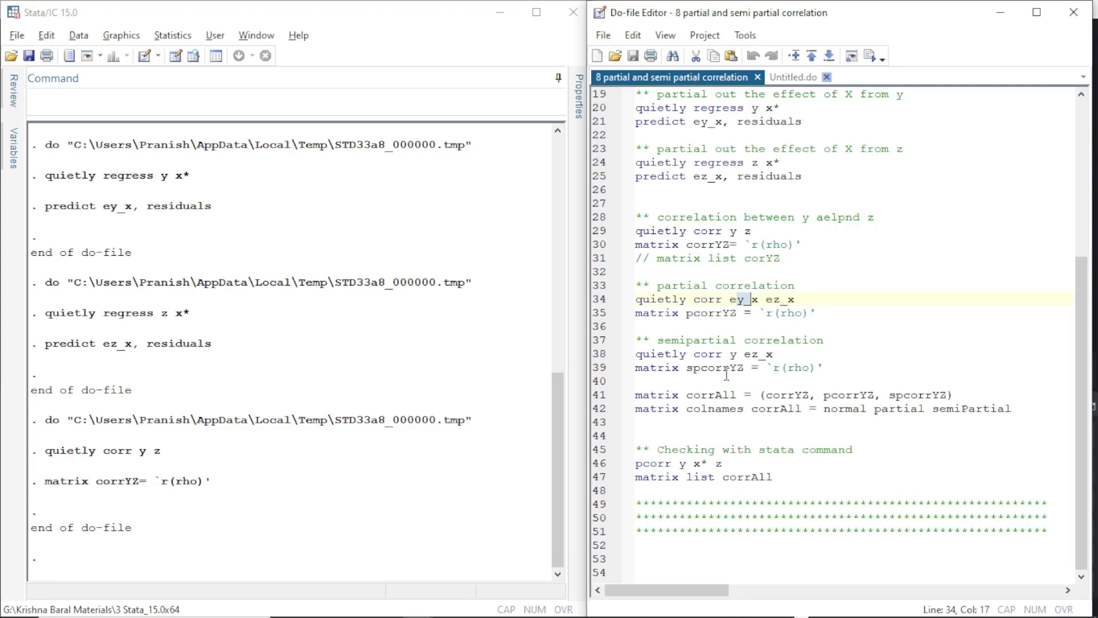
{"action": "key", "text": "Right"}
{"action": "key", "text": "Right"}
{"action": "key", "text": "Right"}
{"action": "key", "text": "Right"}
{"action": "key", "text": "shift+Right"}
{"action": "key", "text": "shift+Right"}
{"action": "key", "text": "Left"}
{"action": "key", "text": "Left"}
{"action": "key", "text": "Left"}
{"action": "key", "text": "Left"}
{"action": "key", "text": "Left"}
{"action": "key", "text": "Left"}
{"action": "key", "text": "Left"}
{"action": "key", "text": "Left"}
{"action": "key", "text": "Left"}
{"action": "key", "text": "Left"}
{"action": "key", "text": "Left"}
{"action": "key", "text": "Left"}
{"action": "key", "text": "Left"}
{"action": "key", "text": "Left"}
{"action": "key", "text": "Left"}
{"action": "key", "text": "Left"}
{"action": "key", "text": "Left"}
{"action": "key", "text": "Left"}
{"action": "key", "text": "Left"}
{"action": "key", "text": "Left"}
{"action": "key", "text": "shift+Down"}
{"action": "key", "text": "shift+Down"}
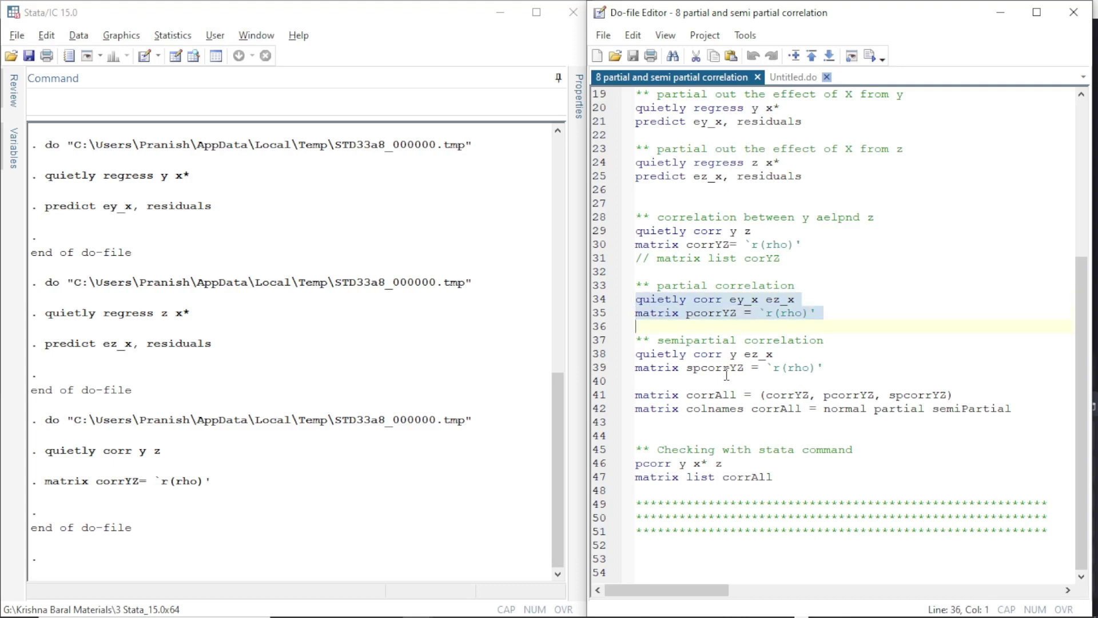
{"action": "key", "text": "ctrl+d"}
{"action": "key", "text": "Down"}
{"action": "key", "text": "Down"}
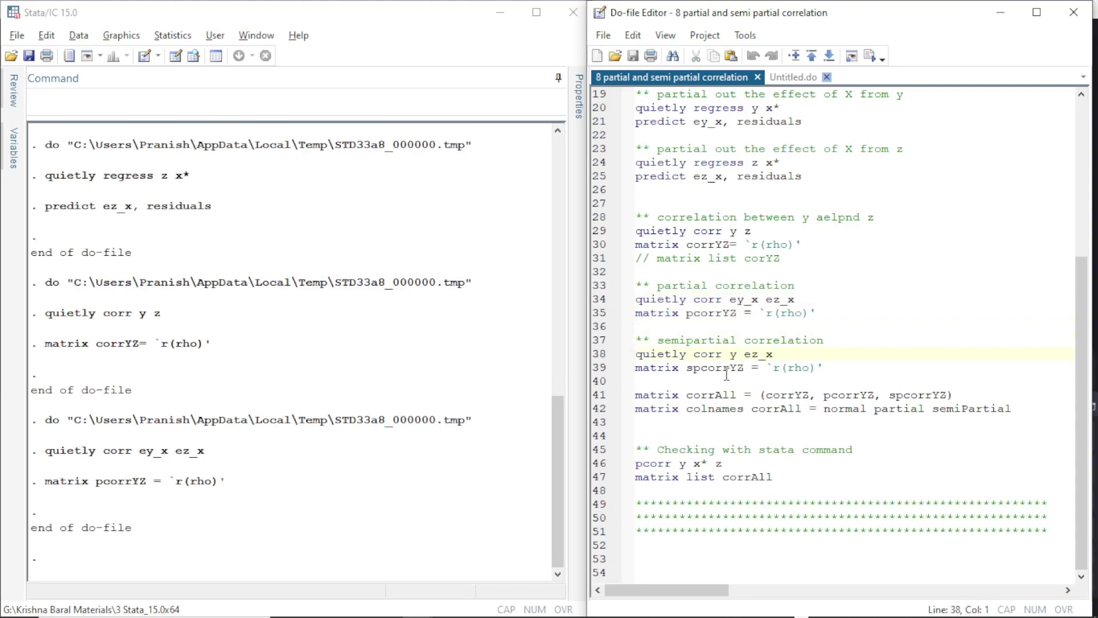
Run lines 38–39 correlating y with ez_x and storing it as spcorrYZ
{"action": "key", "text": "ctrl+Right"}
{"action": "key", "text": "ctrl+Right"}
{"action": "key", "text": "shift+Right"}
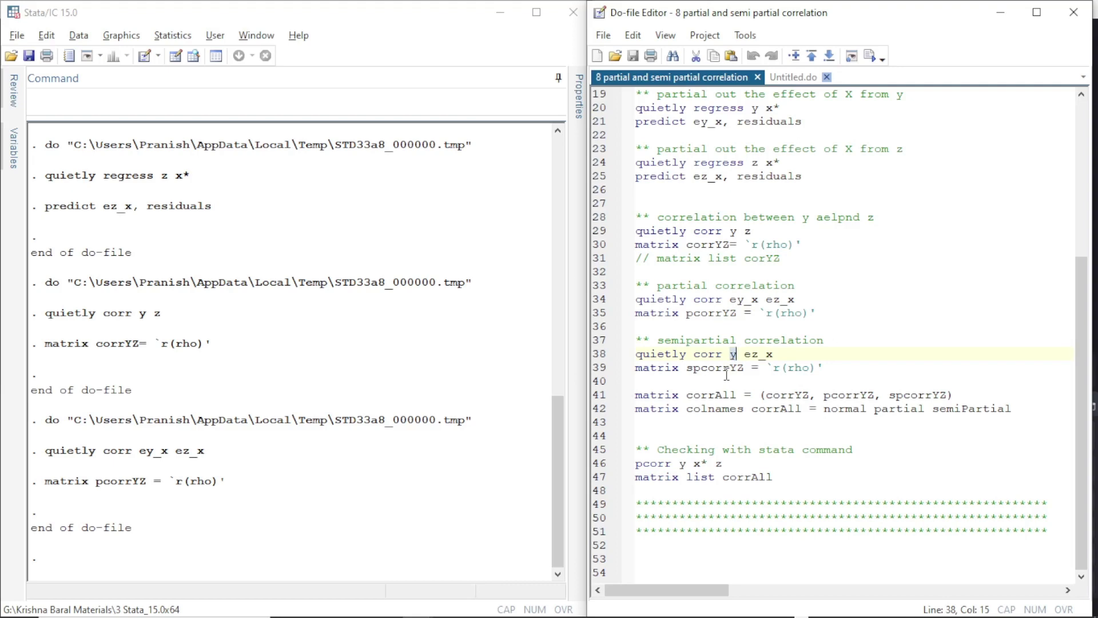
{"action": "key", "text": "ctrl+Right"}
{"action": "key", "text": "shift+Right"}
{"action": "key", "text": "shift+Right"}
{"action": "key", "text": "ctrl+Left"}
{"action": "key", "text": "ctrl+Left"}
{"action": "key", "text": "ctrl+Left"}
{"action": "key", "text": "Left"}
{"action": "key", "text": "Left"}
{"action": "key", "text": "Left"}
{"action": "key", "text": "Left"}
{"action": "key", "text": "Left"}
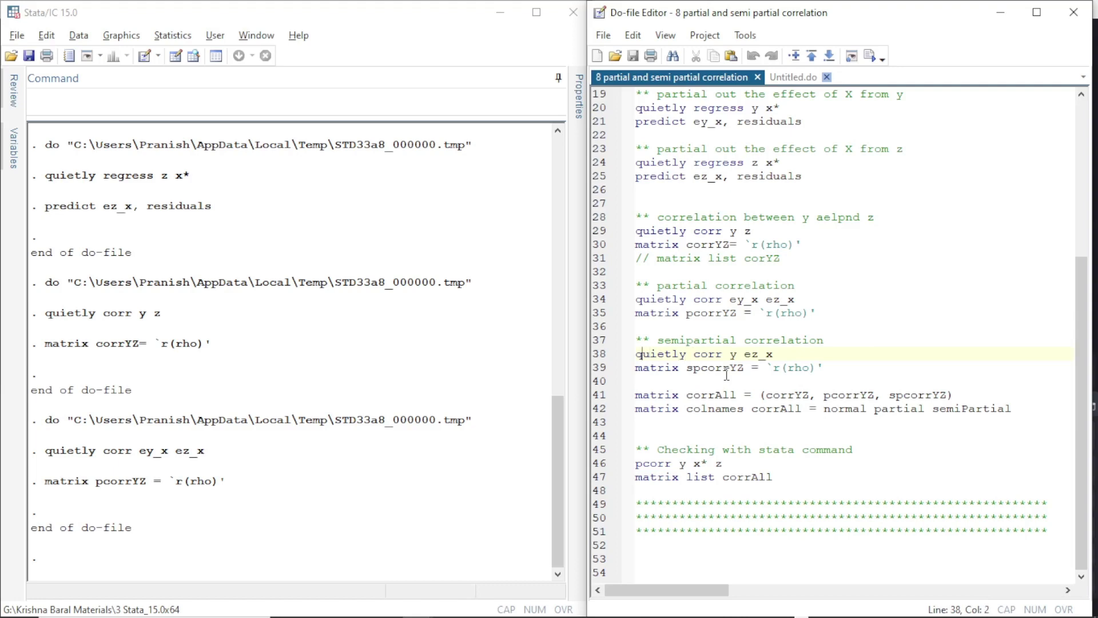
{"action": "key", "text": "shift+Down"}
{"action": "key", "text": "shift+Down"}
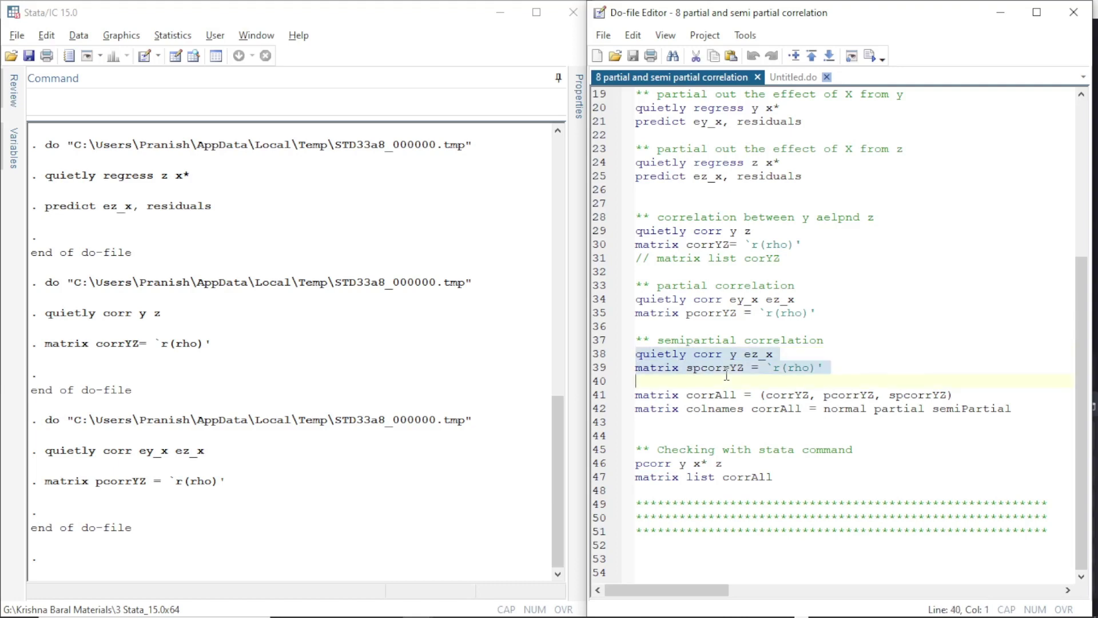
{"action": "key", "text": "ctrl+d"}
{"action": "key", "text": "Up"}
{"action": "key", "text": "Right"}
{"action": "key", "text": "Right"}
{"action": "key", "text": "Right"}
{"action": "key", "text": "Right"}
{"action": "key", "text": "Right"}
{"action": "key", "text": "Right"}
{"action": "key", "text": "Right"}
{"action": "key", "text": "shift+Right"}
{"action": "key", "text": "shift+Right"}
{"action": "key", "text": "shift+Right"}
{"action": "key", "text": "shift+Right"}
{"action": "key", "text": "shift+Right"}
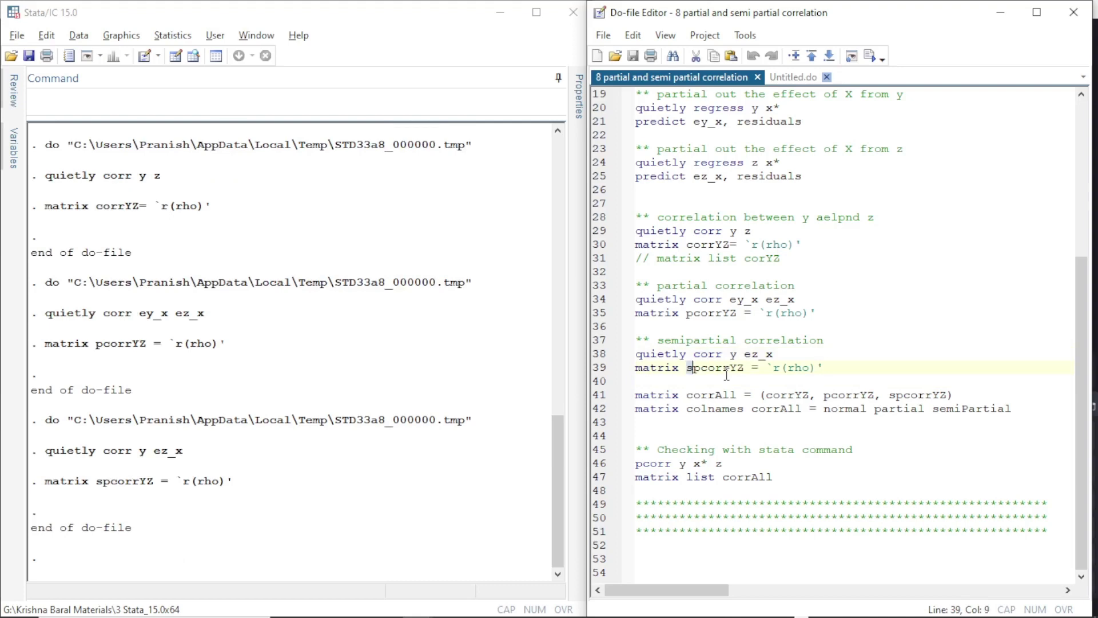
{"action": "key", "text": "shift+Right"}
{"action": "key", "text": "shift+Right"}
{"action": "key", "text": "shift+Right"}
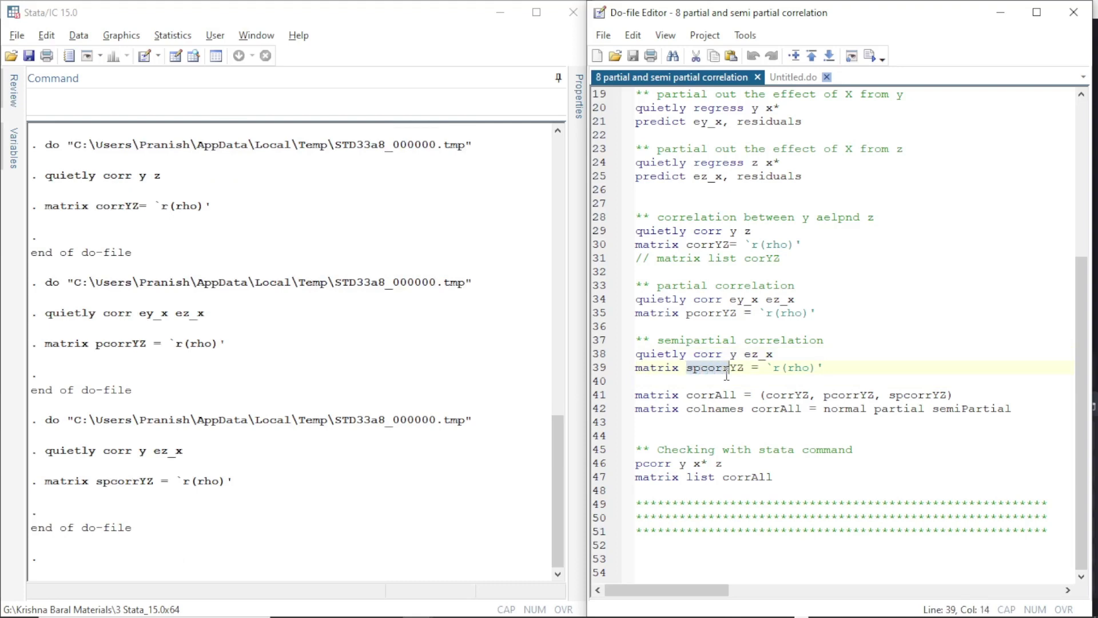
{"action": "key", "text": "Left"}
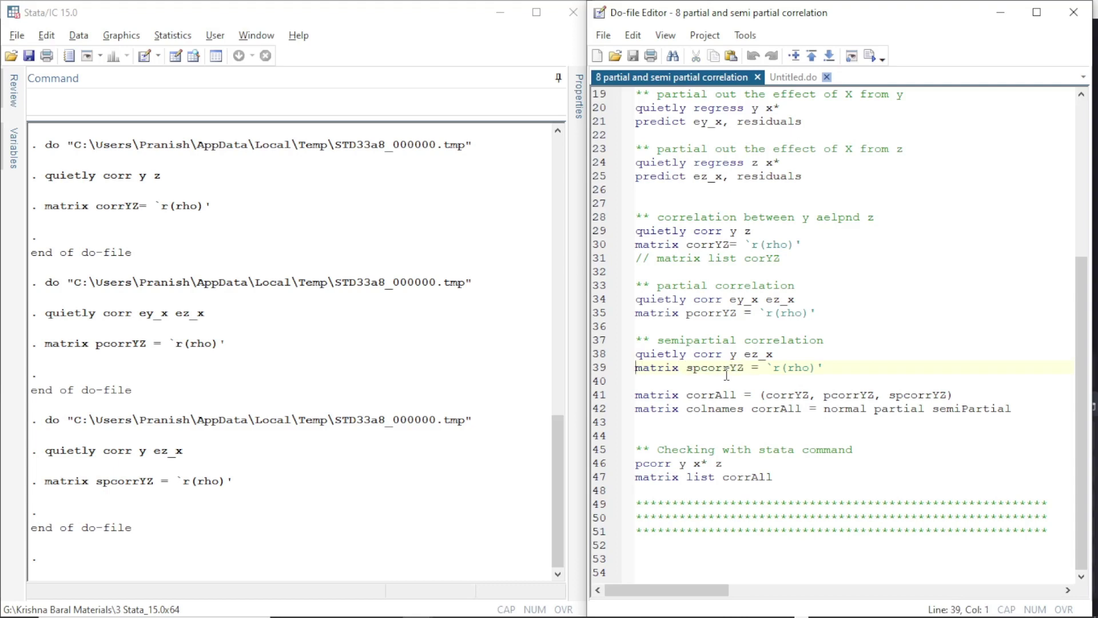
{"action": "key", "text": "Down"}
{"action": "key", "text": "Down"}
Build corrAll with columns normal, partial and semiPartial from lines 41–42
{"action": "key", "text": "shift+Down"}
{"action": "key", "text": "shift+Down"}
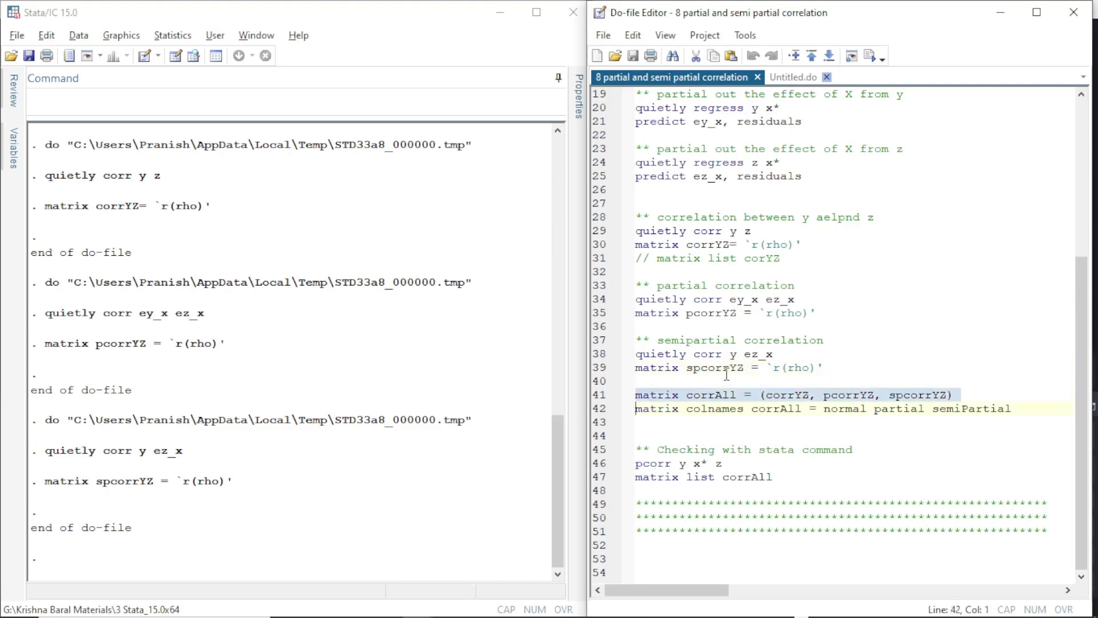
{"action": "key", "text": "ctrl+d"}
{"action": "key", "text": "Down"}
{"action": "key", "text": "Down"}
{"action": "key", "text": "Down"}
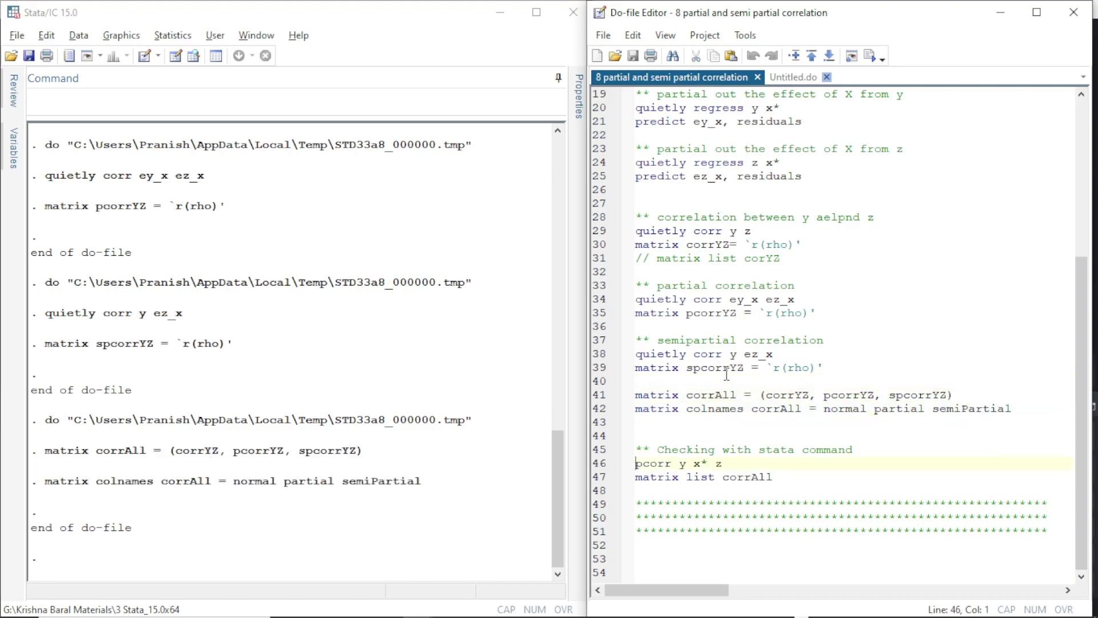
Run pcorr y x* z to check the partial (-0.0706) and semipartial (-0.0657) values
{"action": "key", "text": "shift+Right"}
{"action": "key", "text": "shift+Right"}
{"action": "key", "text": "shift+Right"}
{"action": "key", "text": "shift+Right"}
{"action": "key", "text": "shift+Right"}
{"action": "key", "text": "shift+Right"}
{"action": "key", "text": "shift+Right"}
{"action": "key", "text": "shift+Right"}
{"action": "key", "text": "shift+Right"}
{"action": "key", "text": "shift+Right"}
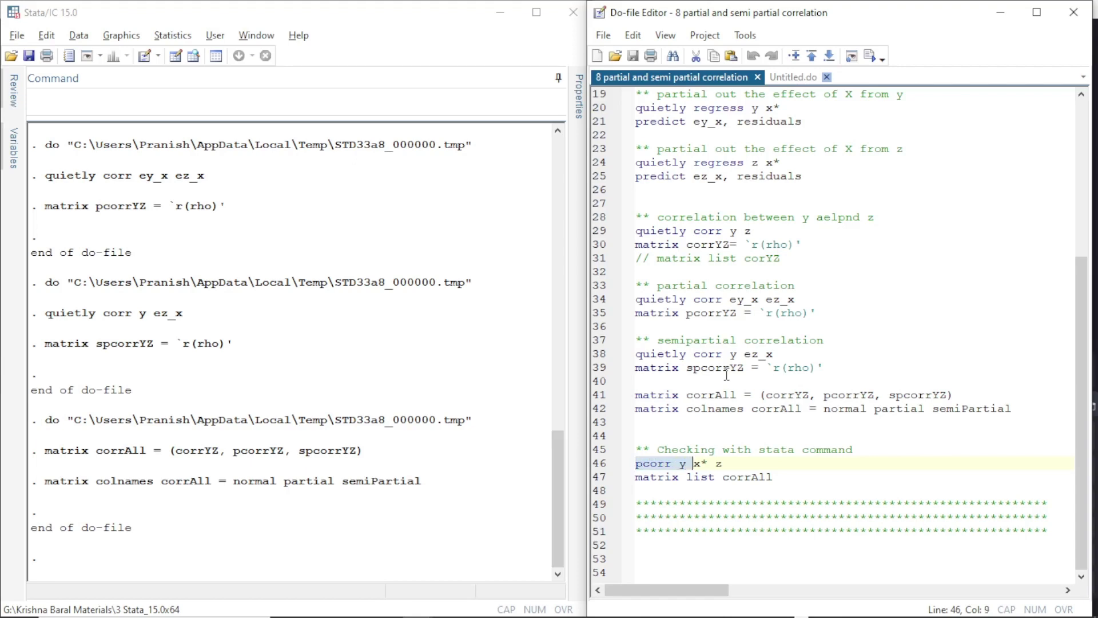
{"action": "key", "text": "shift+Right"}
{"action": "key", "text": "shift+Right"}
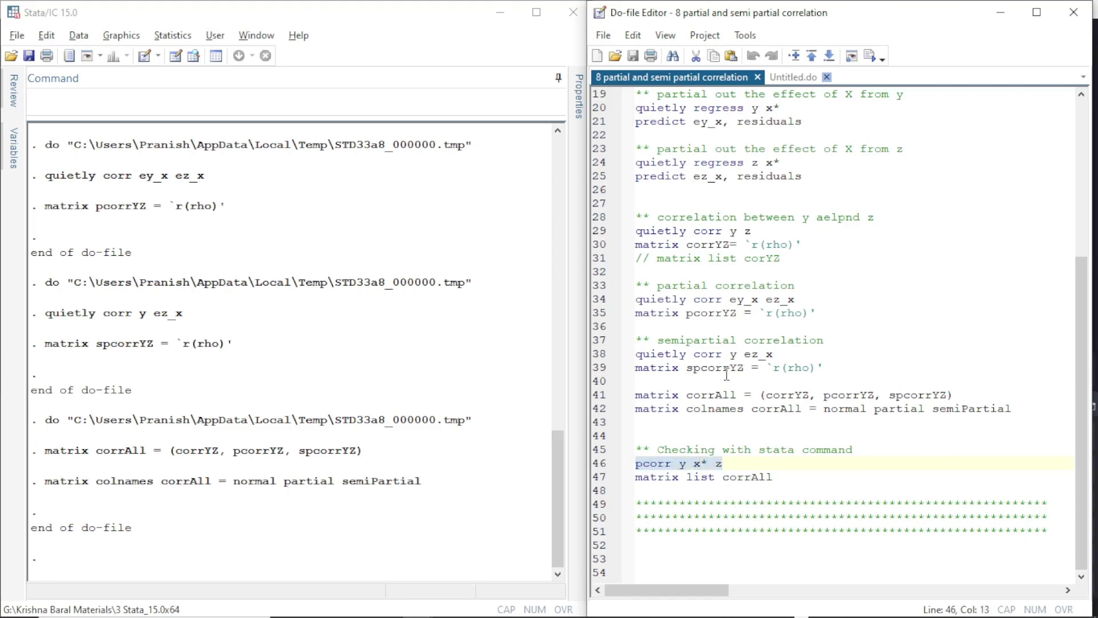
{"action": "key", "text": "ctrl+d"}
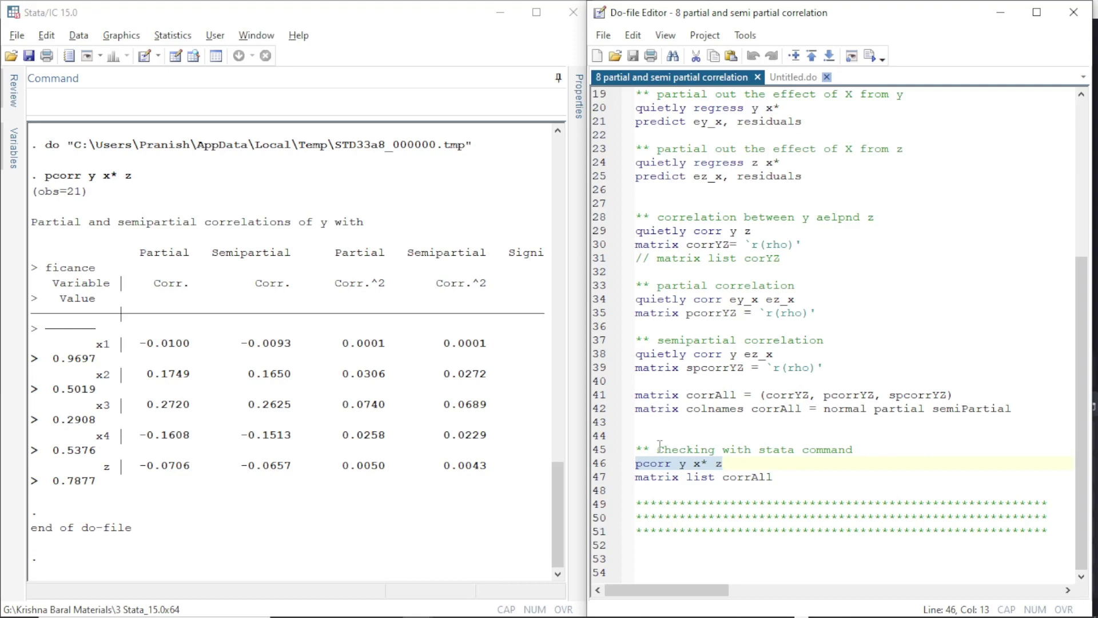
Run lines 46–47 (pcorr and matrix list corrAll), confirming partial -0.07062015 and semipartial -0.06574098 match
{"action": "key", "text": "Down"}
{"action": "key", "text": "Home"}
{"action": "key", "text": "shift+Down"}
{"action": "key", "text": "Up"}
{"action": "key", "text": "Up"}
{"action": "key", "text": "shift+Down"}
{"action": "key", "text": "shift+Down"}
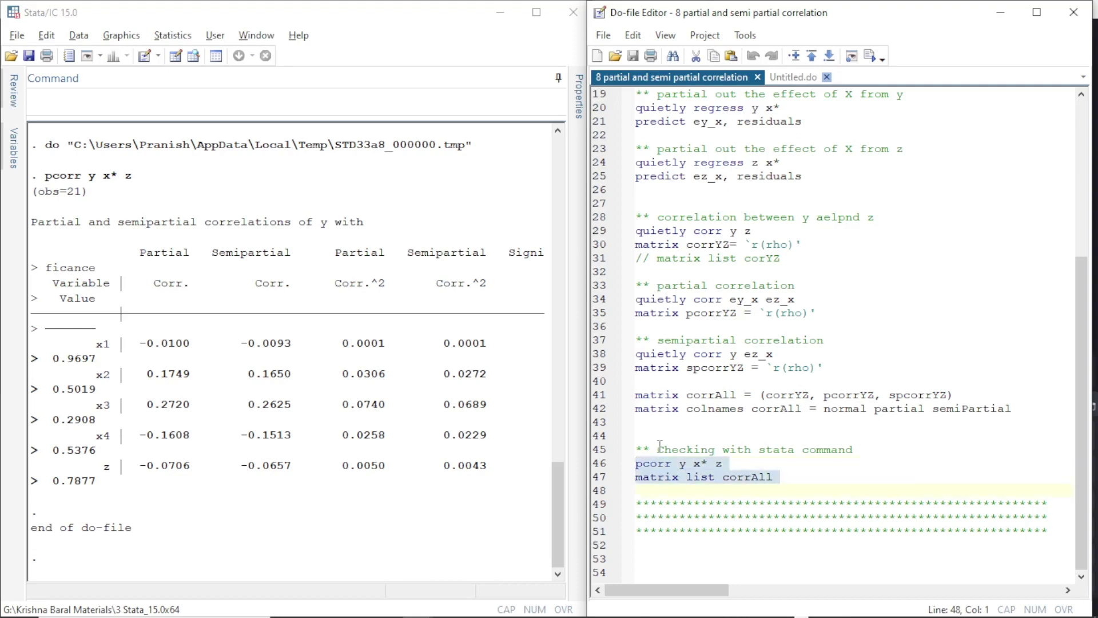
{"action": "key", "text": "shift+Left"}
{"action": "key", "text": "ctrl+d"}
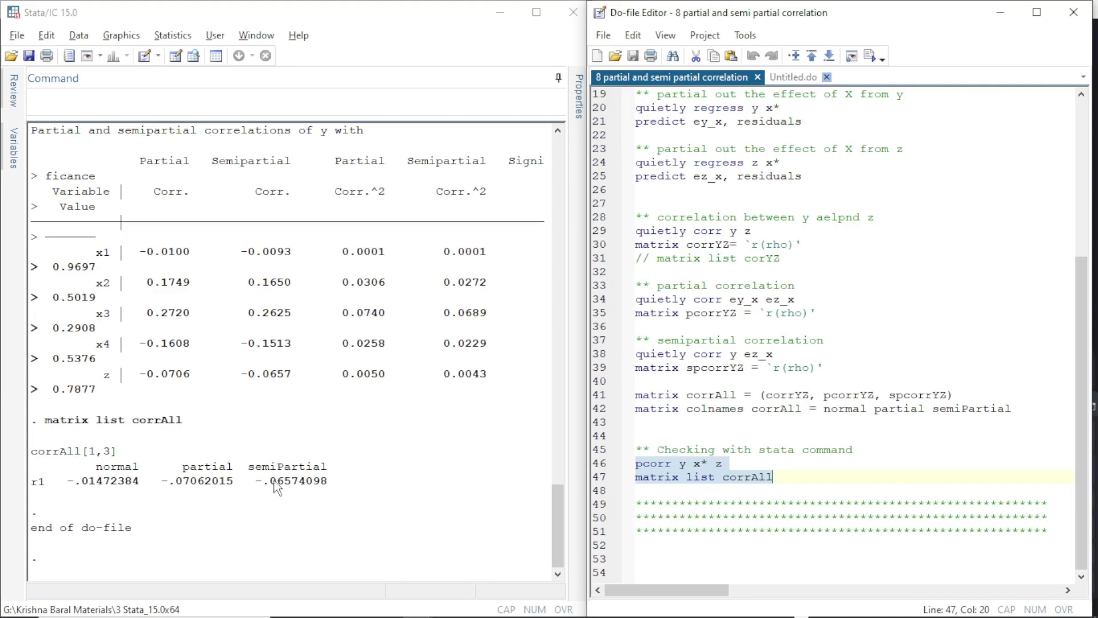
{"action": "left_click", "coordinate": [773, 503]}
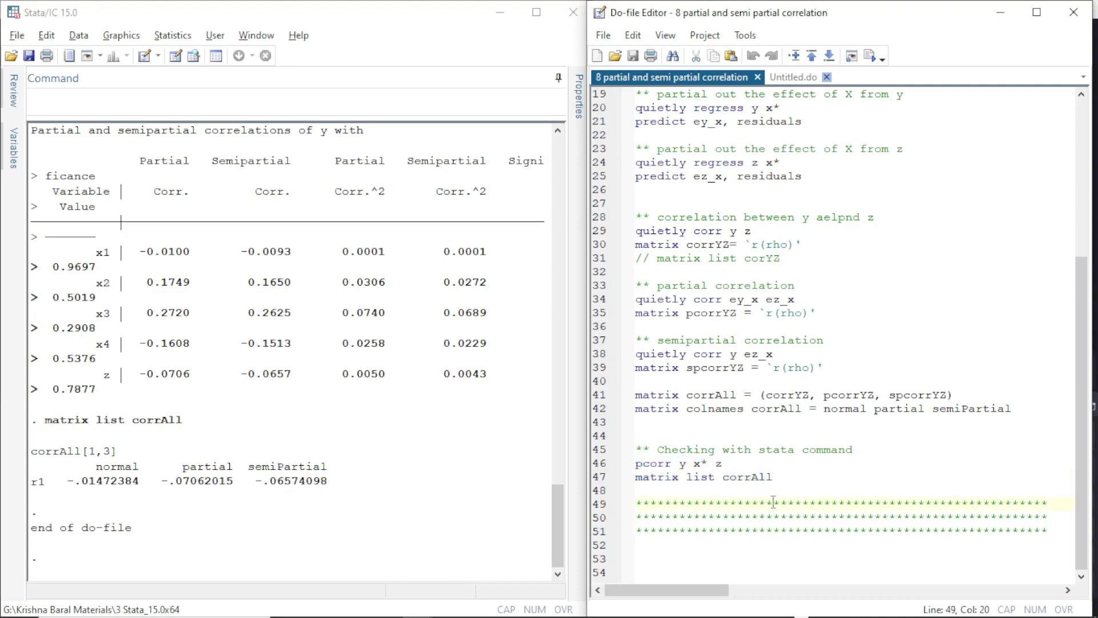